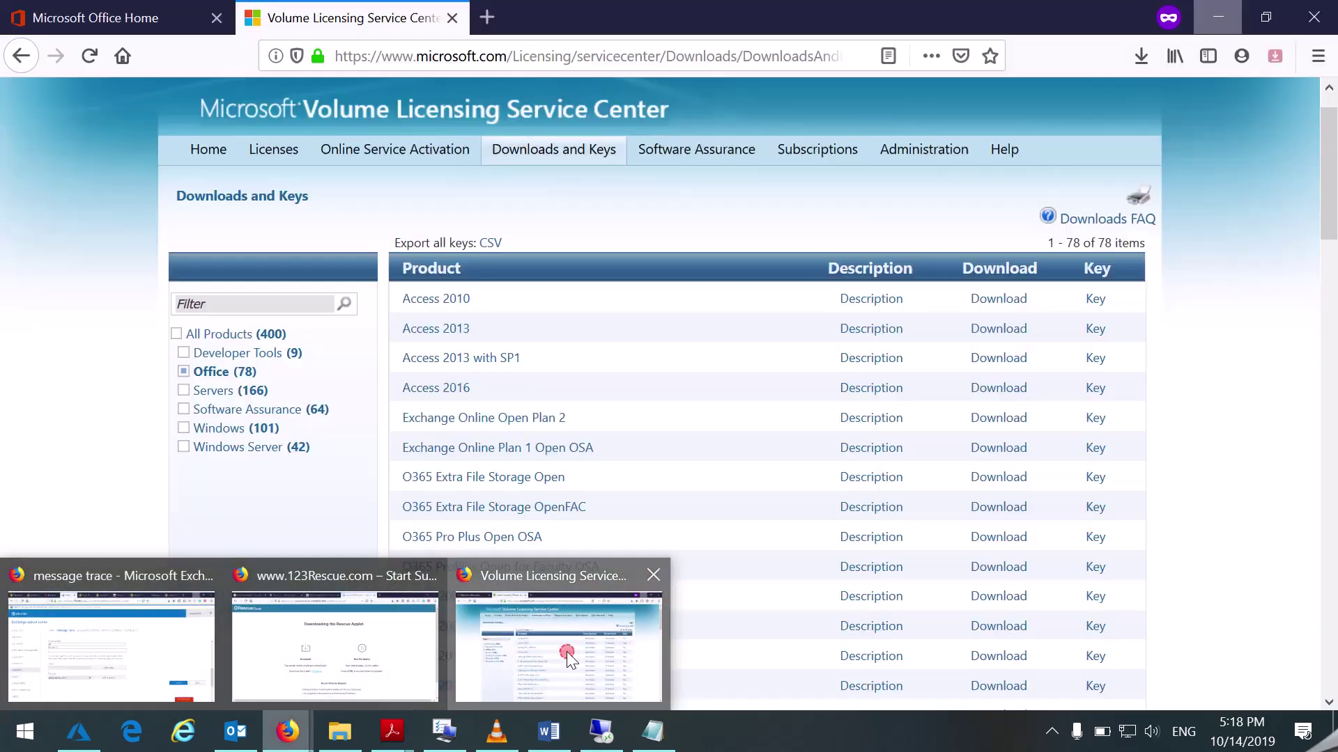
Bring the Firefox window showing the Volume Licensing Service Center to the front
click(566, 651)
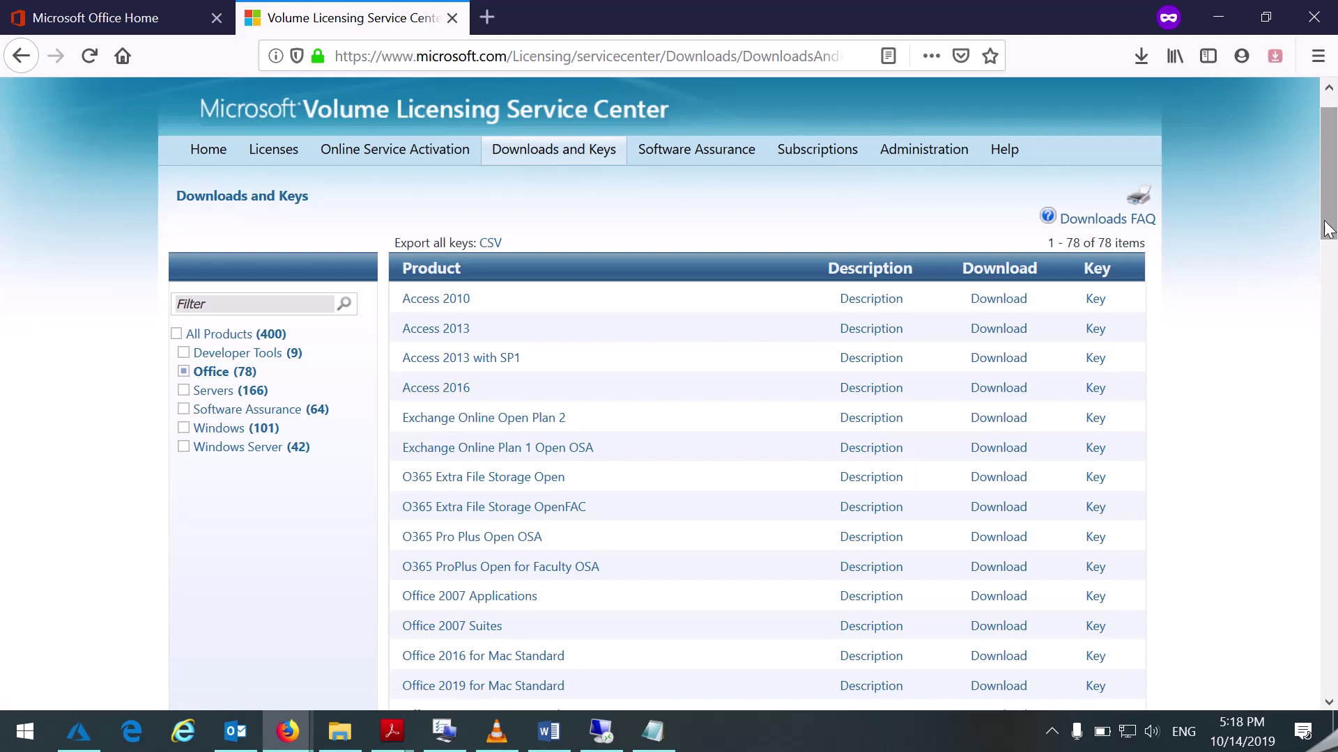
Request the Office Professional Plus 2019 download with the 64 bit operating system type
drag(1329, 230, 1325, 470)
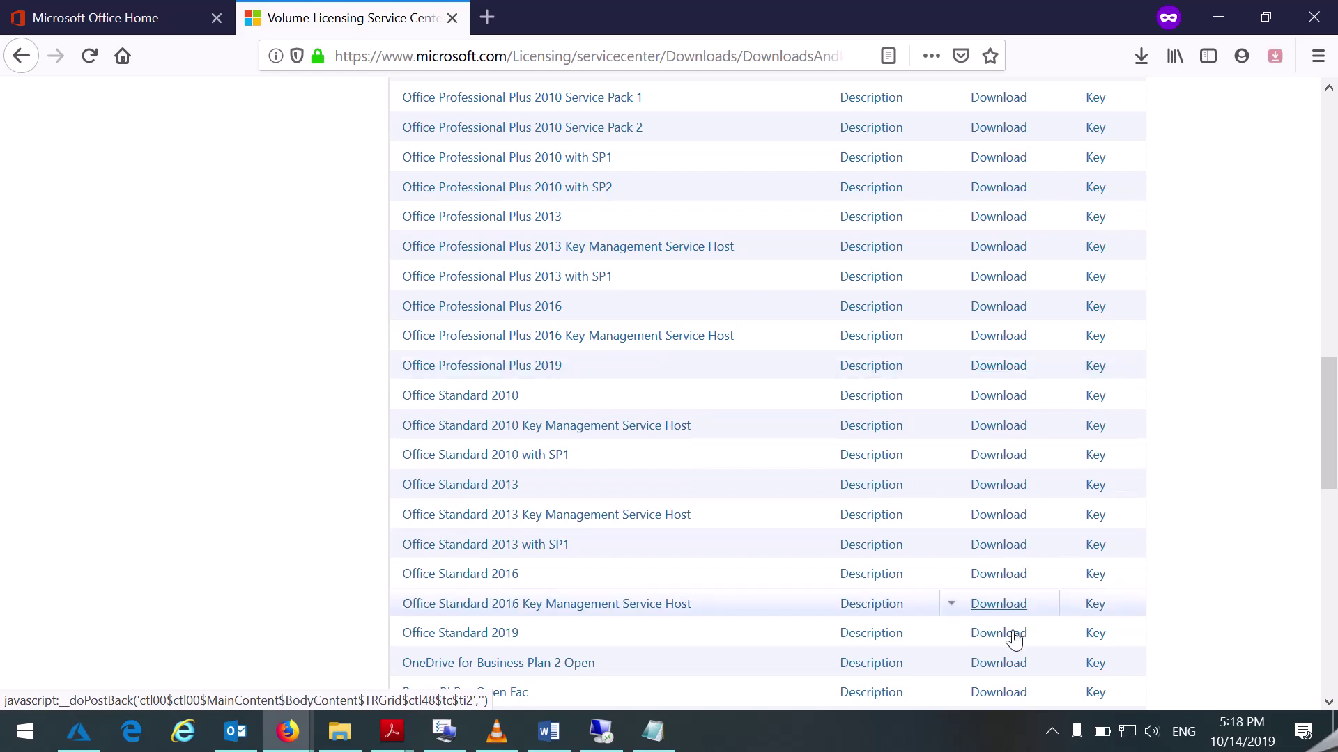
click(1000, 367)
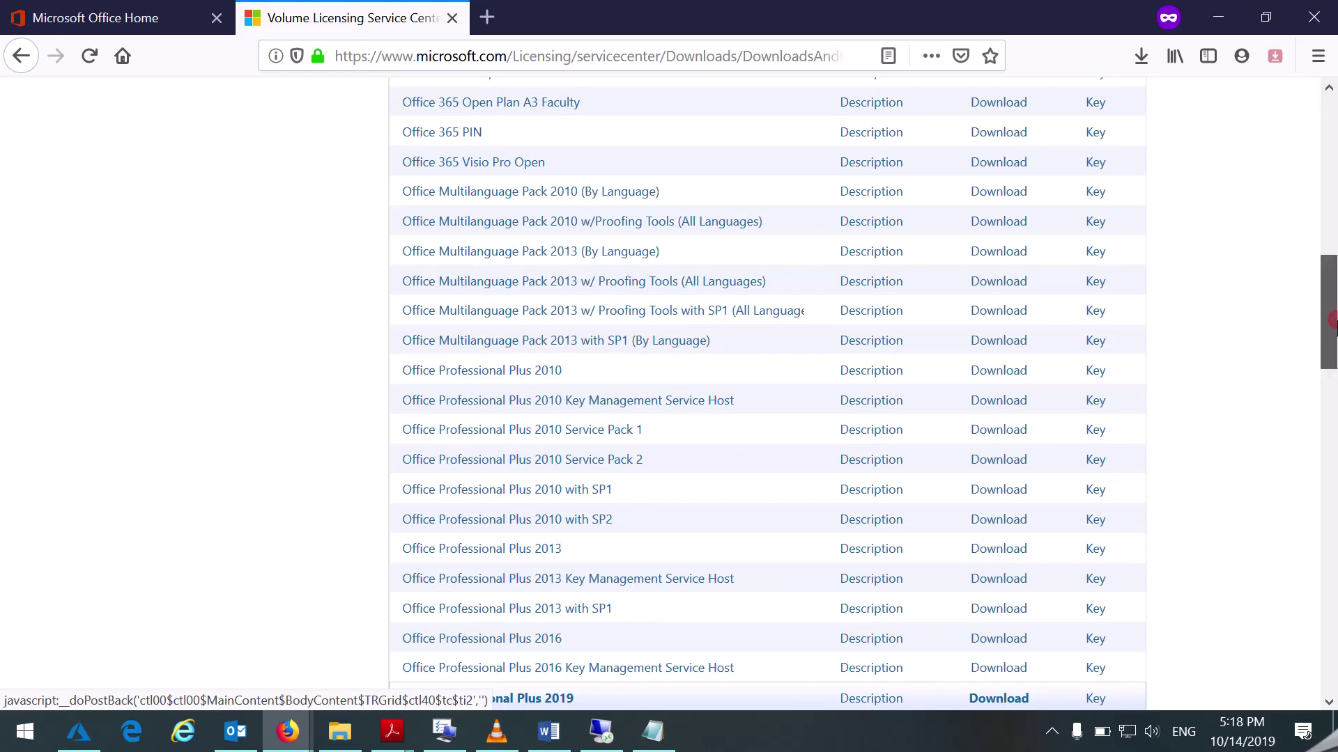
drag(1331, 321, 1331, 442)
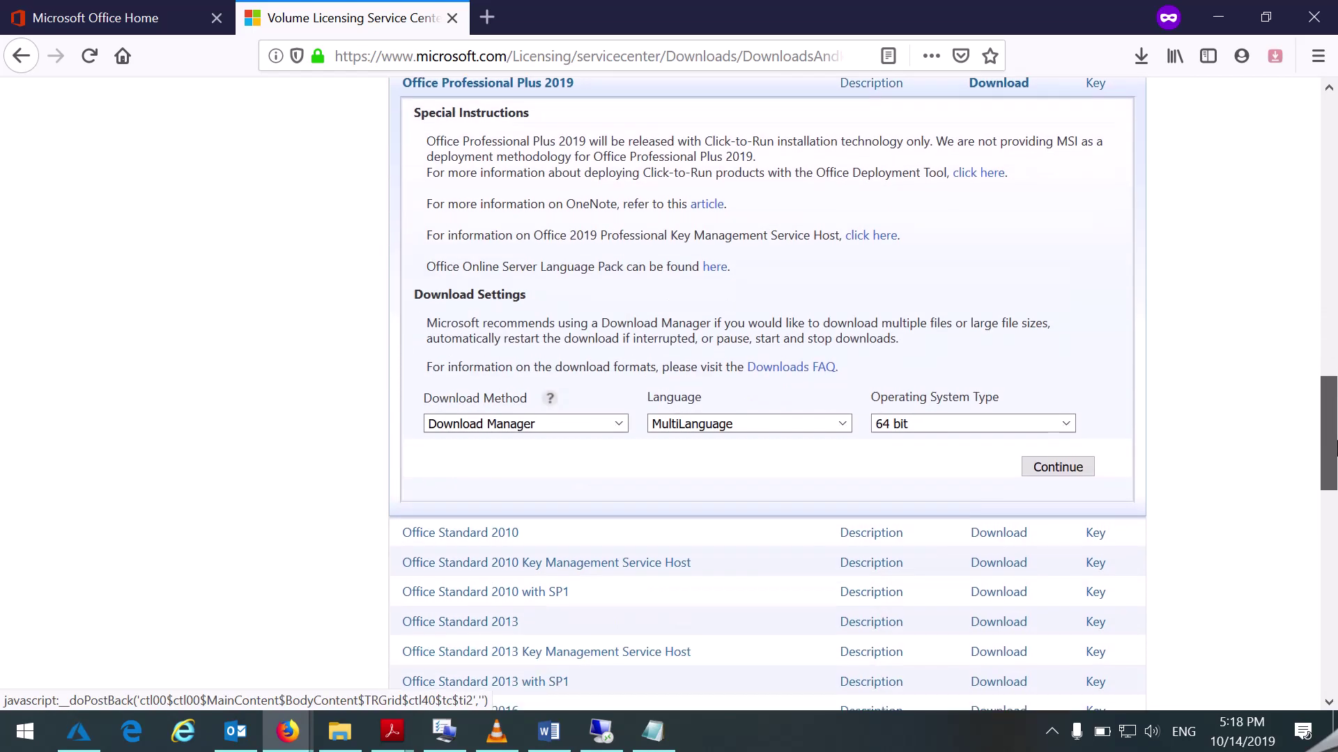
click(1054, 423)
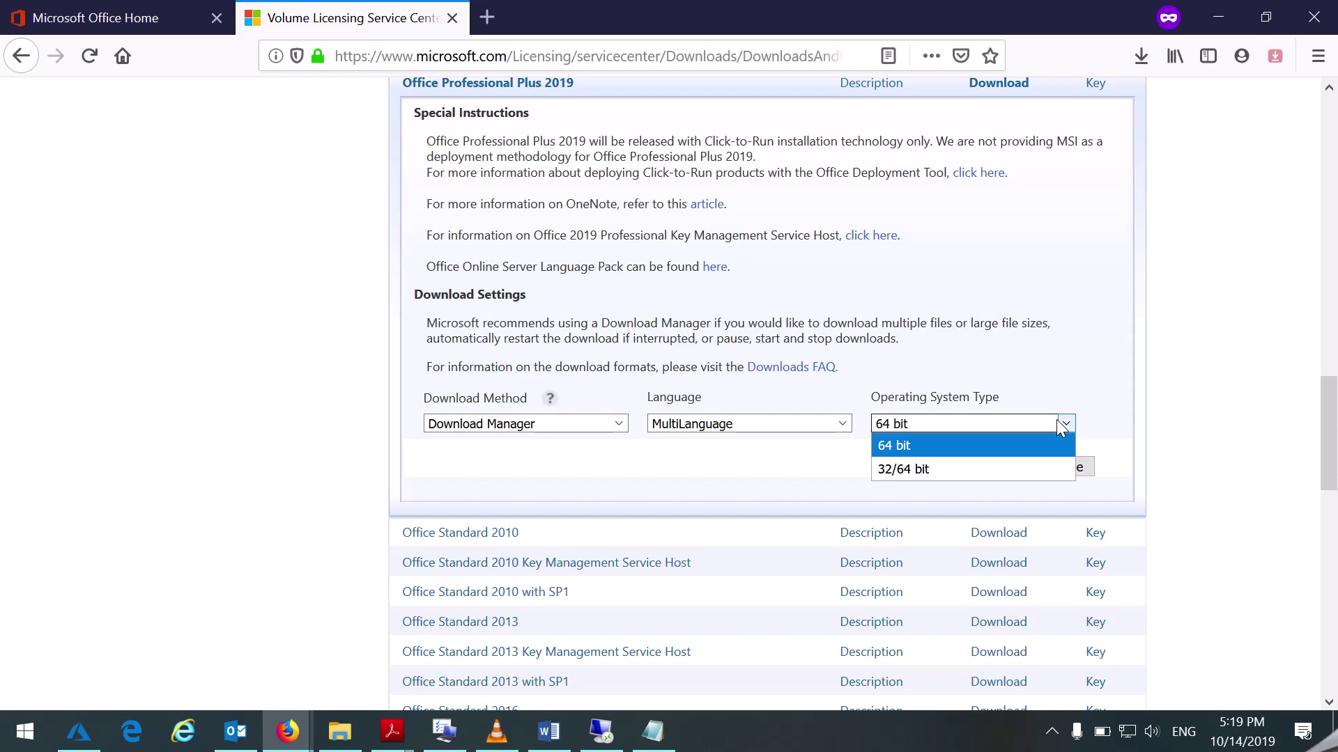
click(1103, 420)
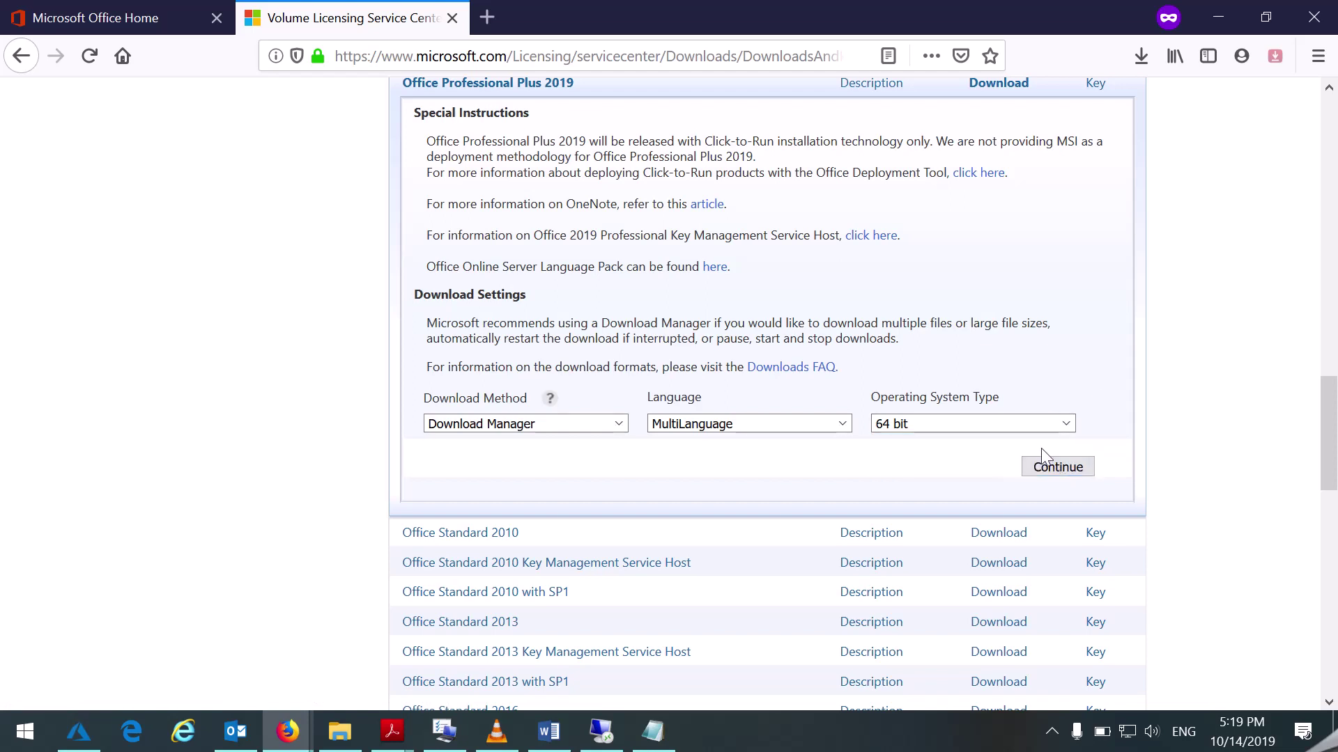
click(1052, 468)
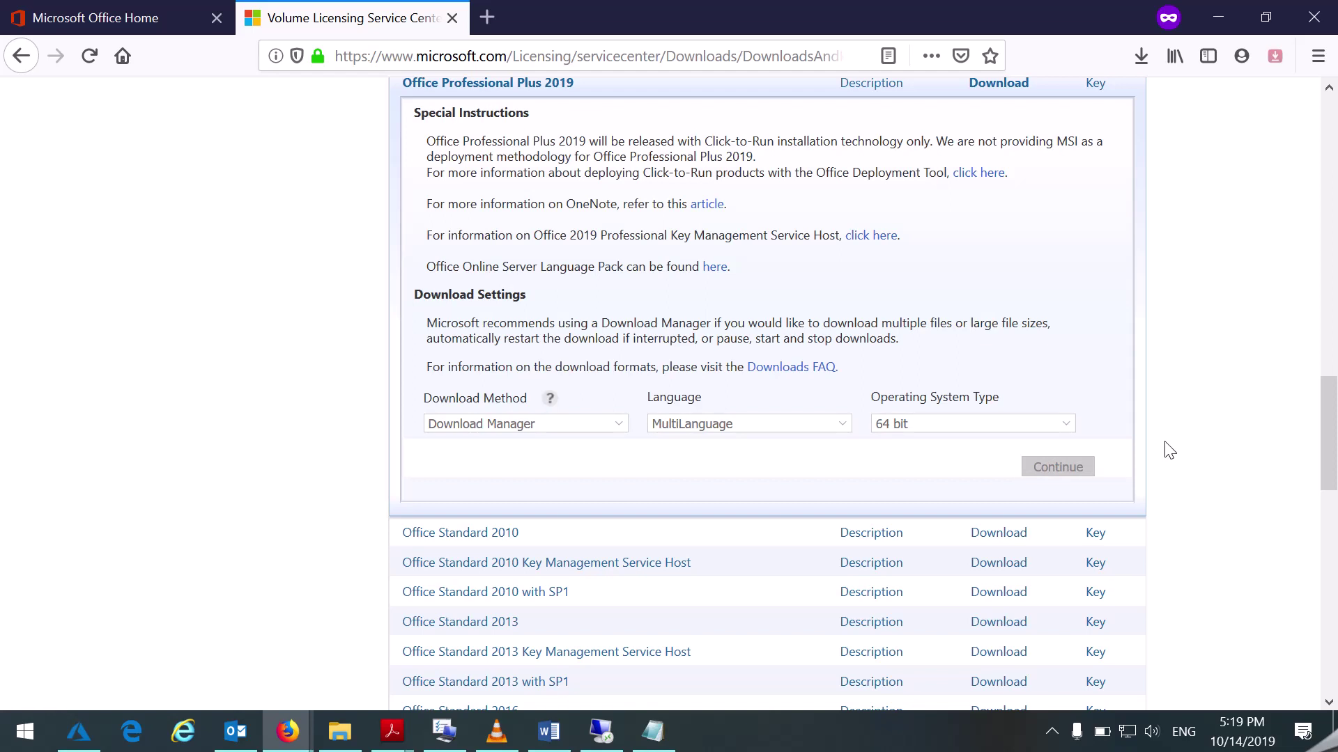
drag(1334, 346, 1334, 431)
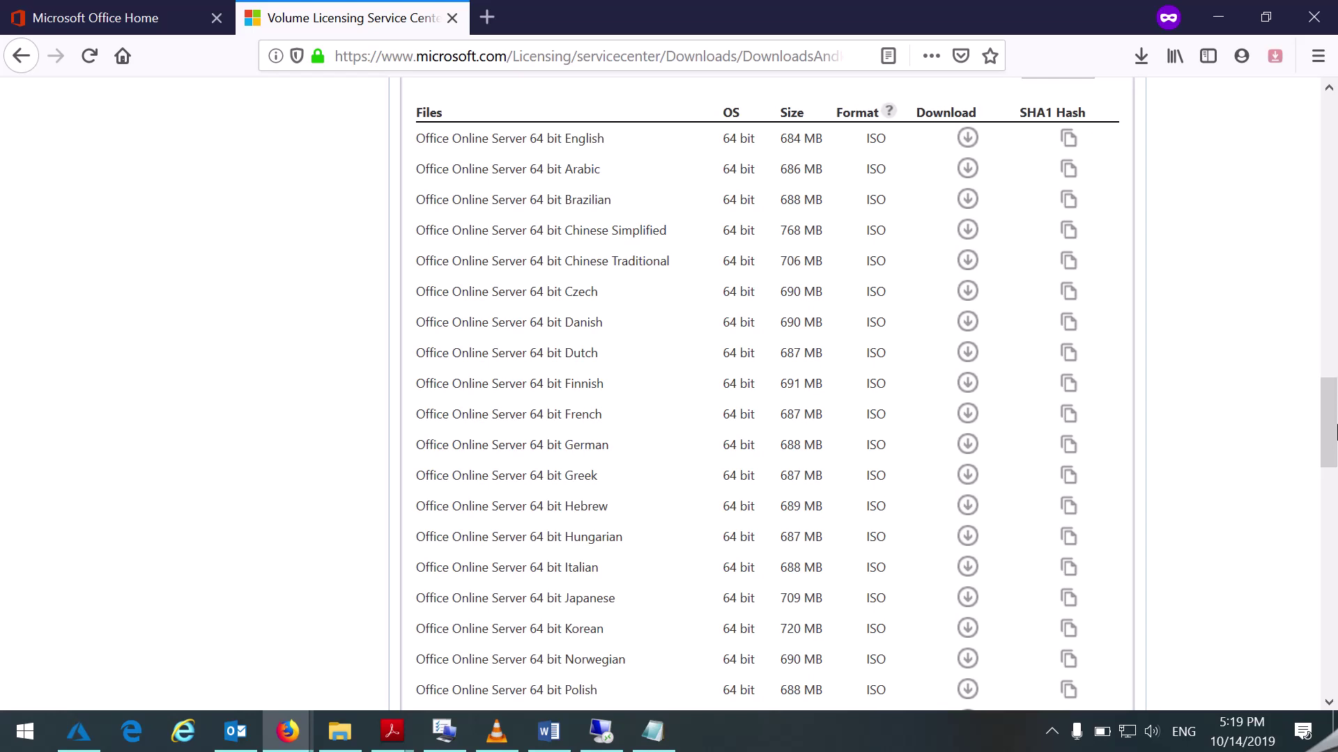
Save the Office 2019 Deployment Tool EXE, allowing the blocked pop-up, and show it in its folder
scroll(1334, 432, down, 6)
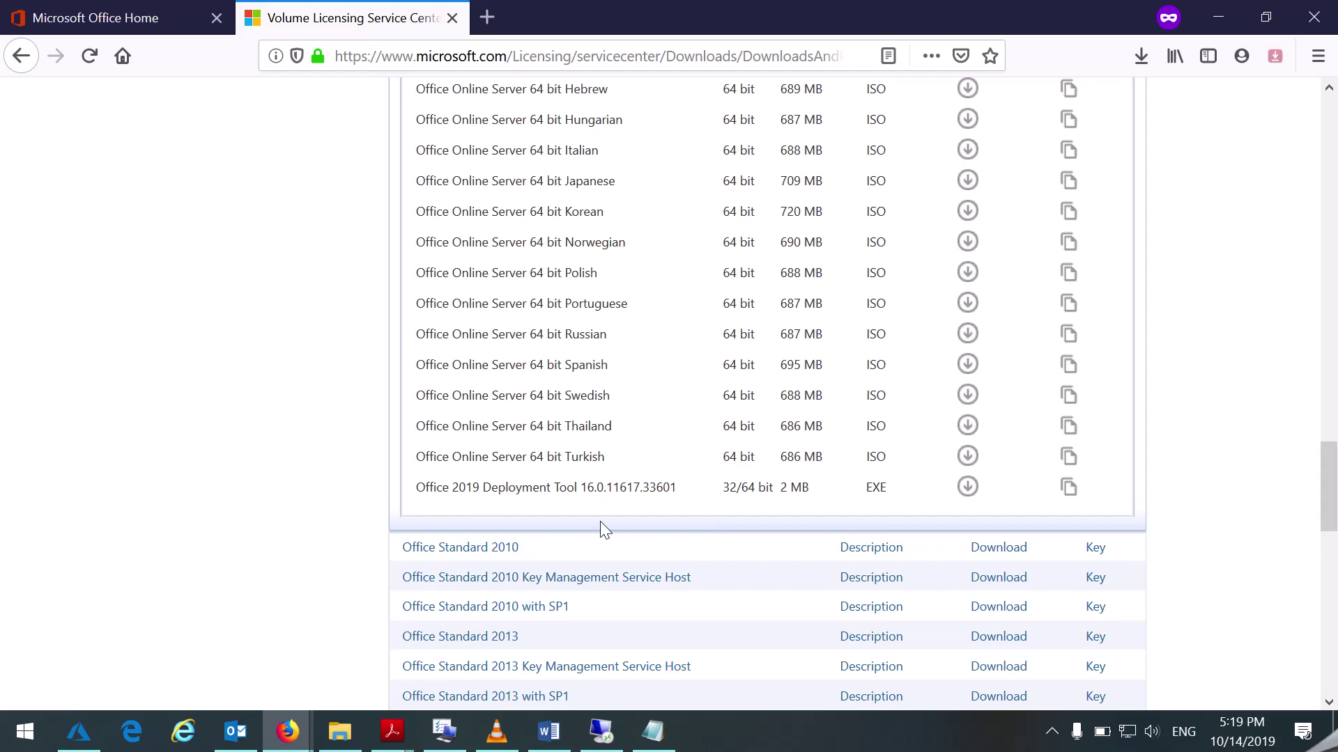
drag(493, 486, 587, 487)
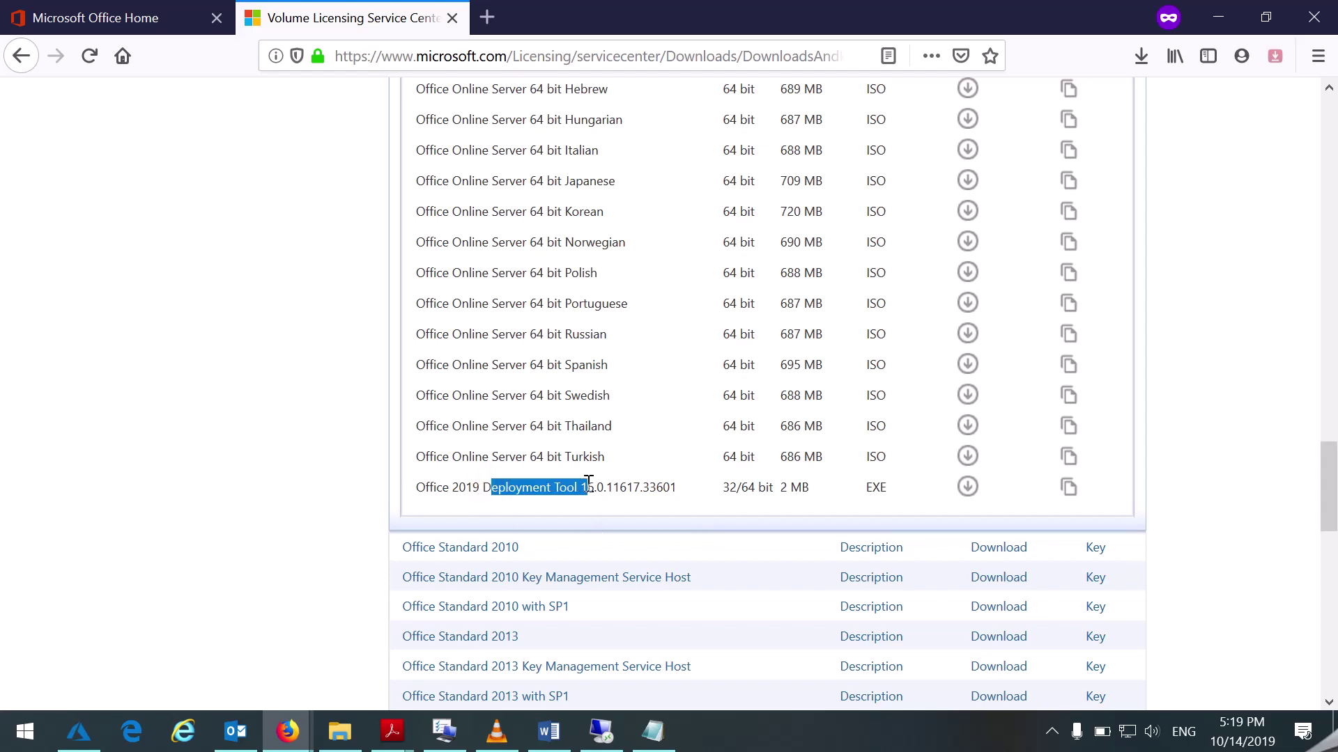
click(972, 490)
click(1256, 103)
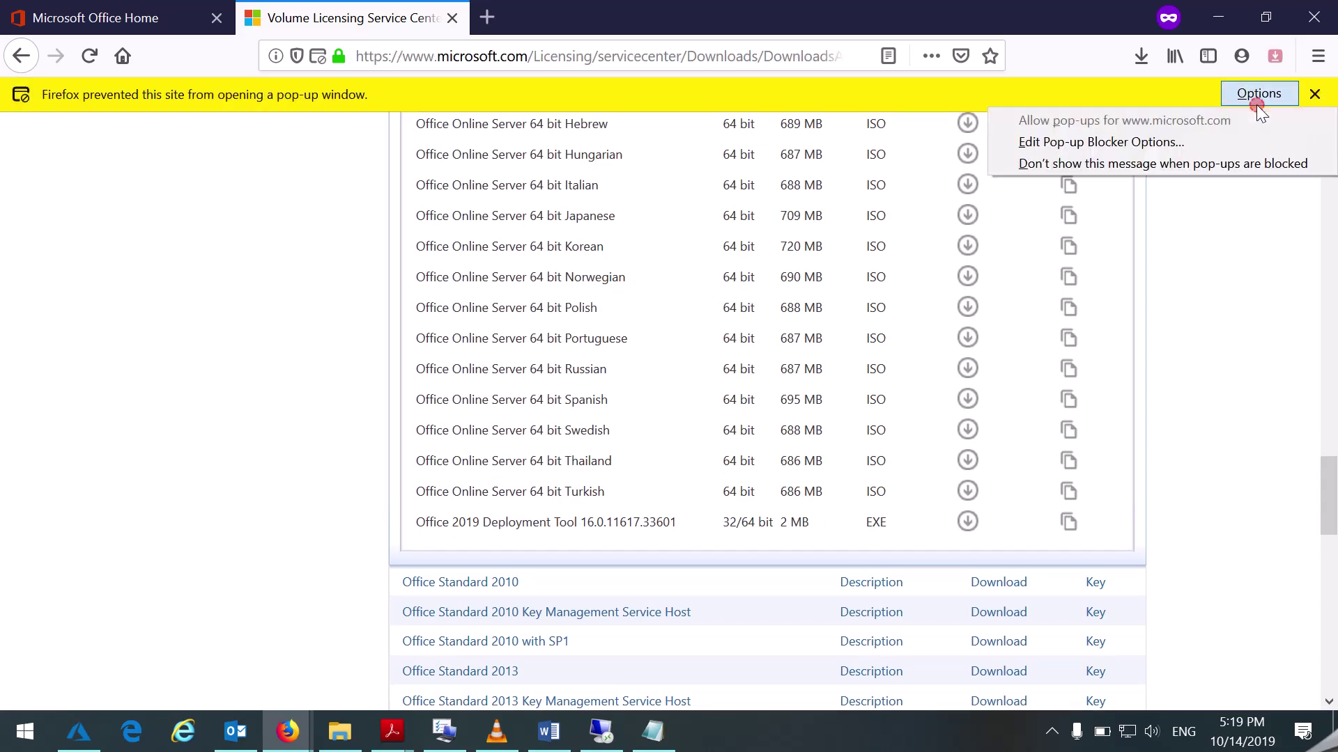
click(1207, 188)
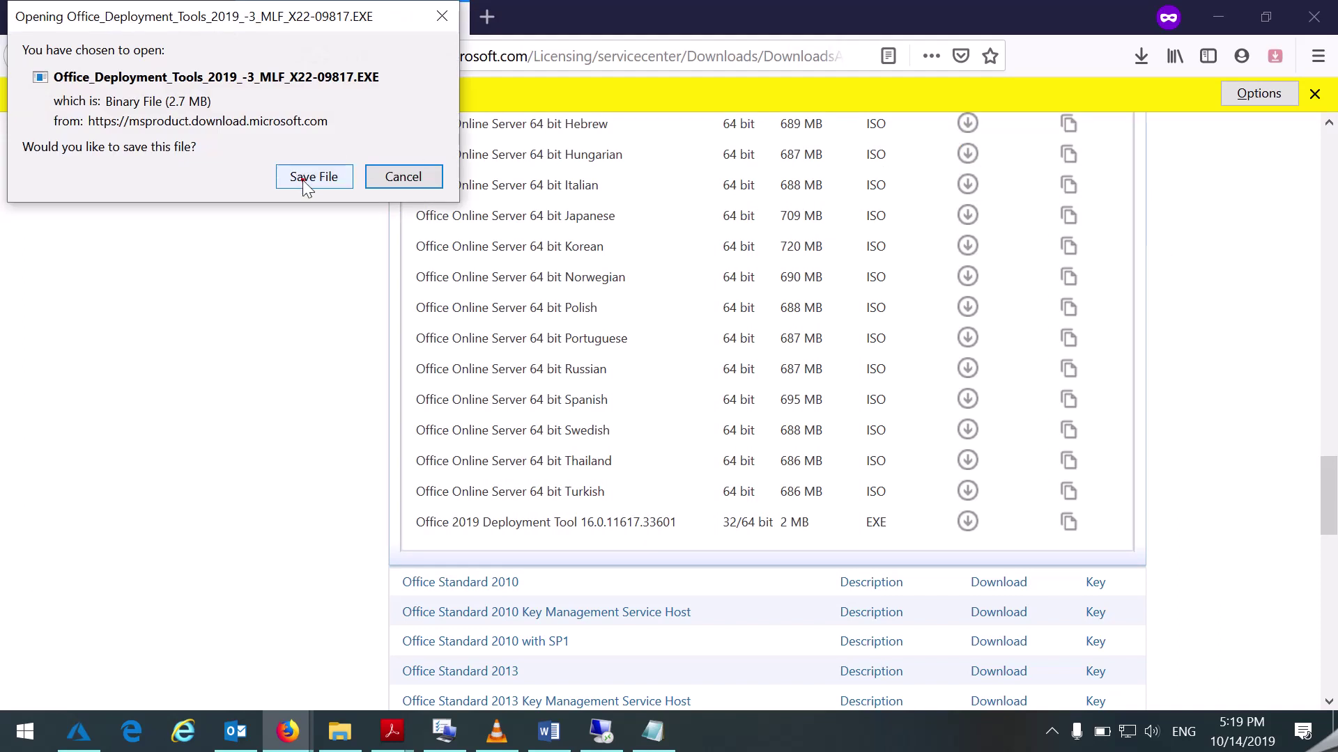
click(311, 178)
click(1131, 48)
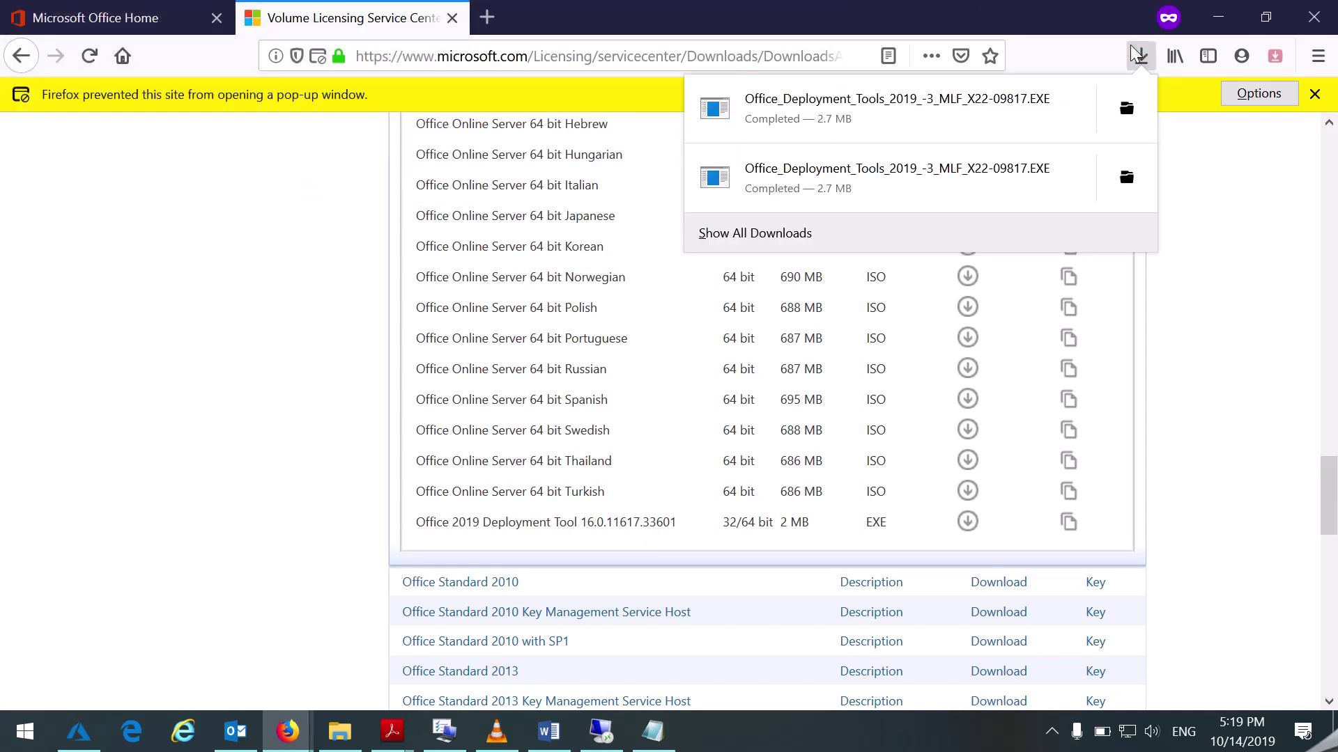
click(1125, 106)
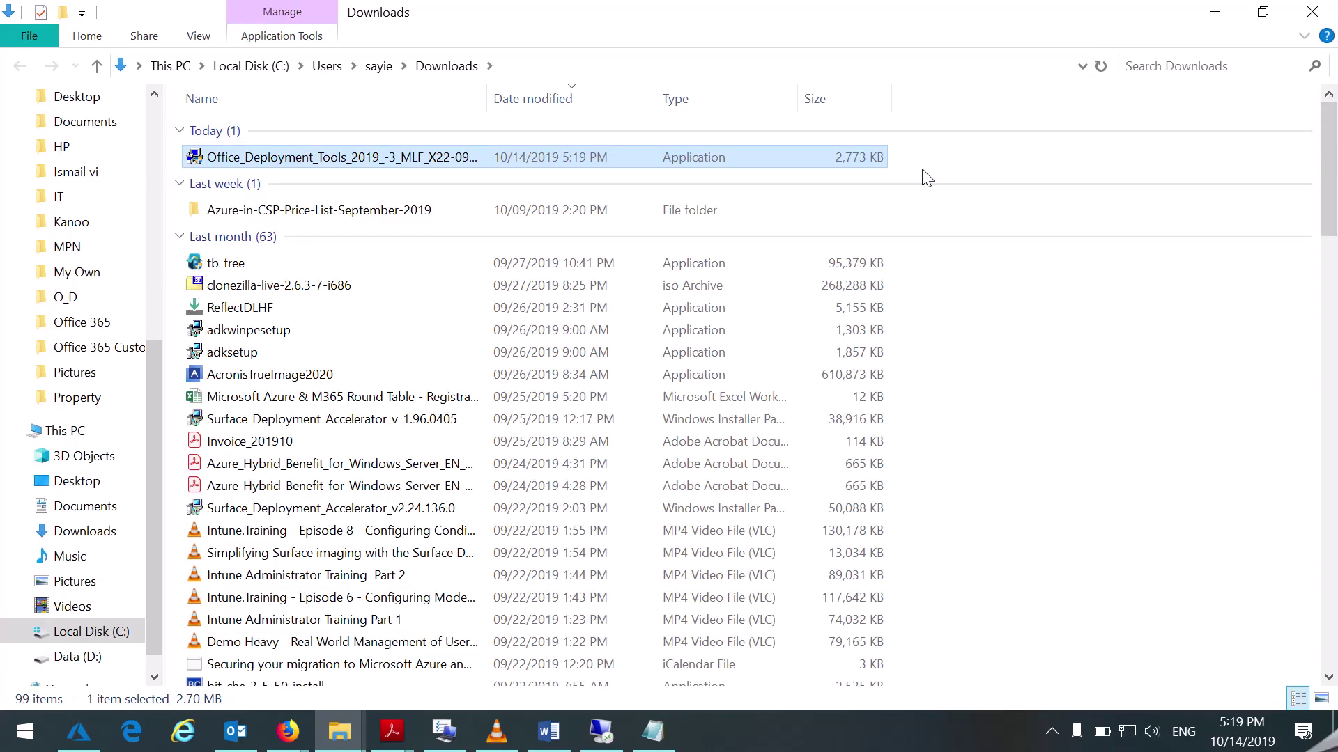
Minimize Explorer and Firefox and switch to the Windows Server 2012 R2 remote desktop
click(1216, 12)
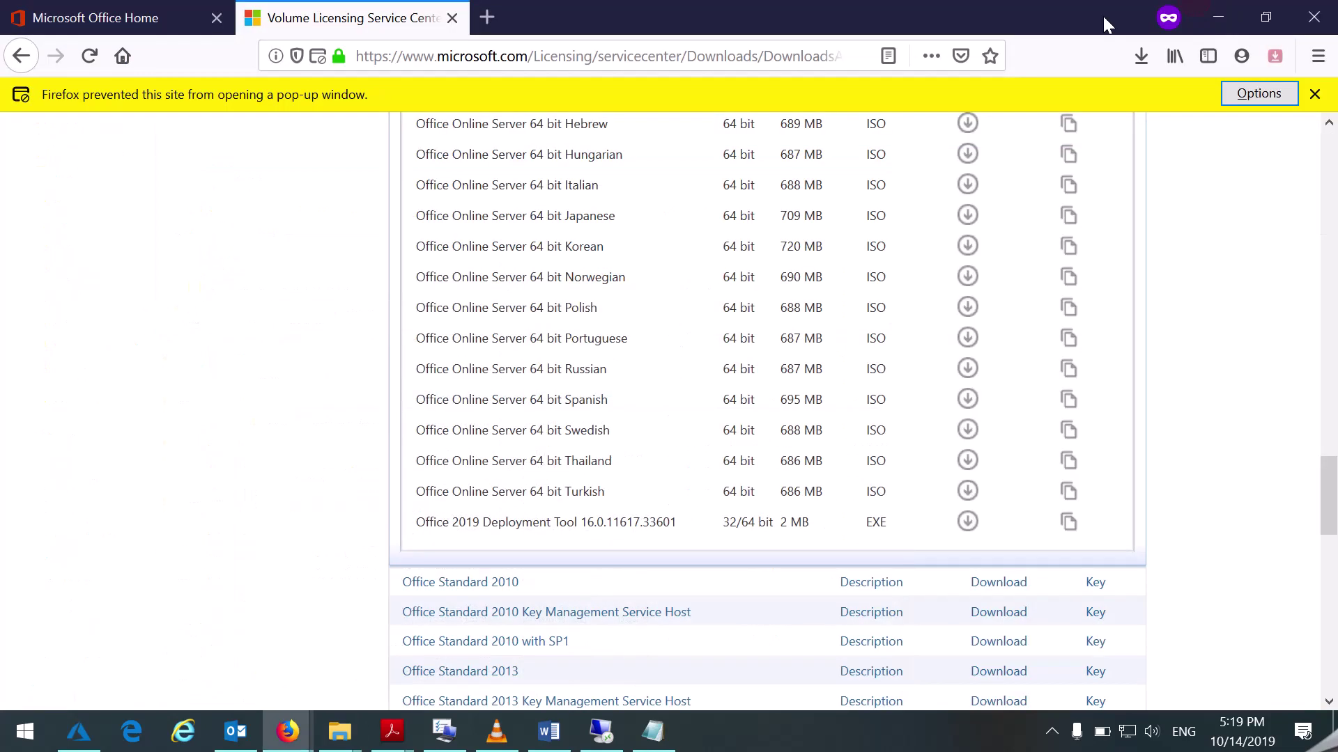
click(1220, 11)
click(601, 732)
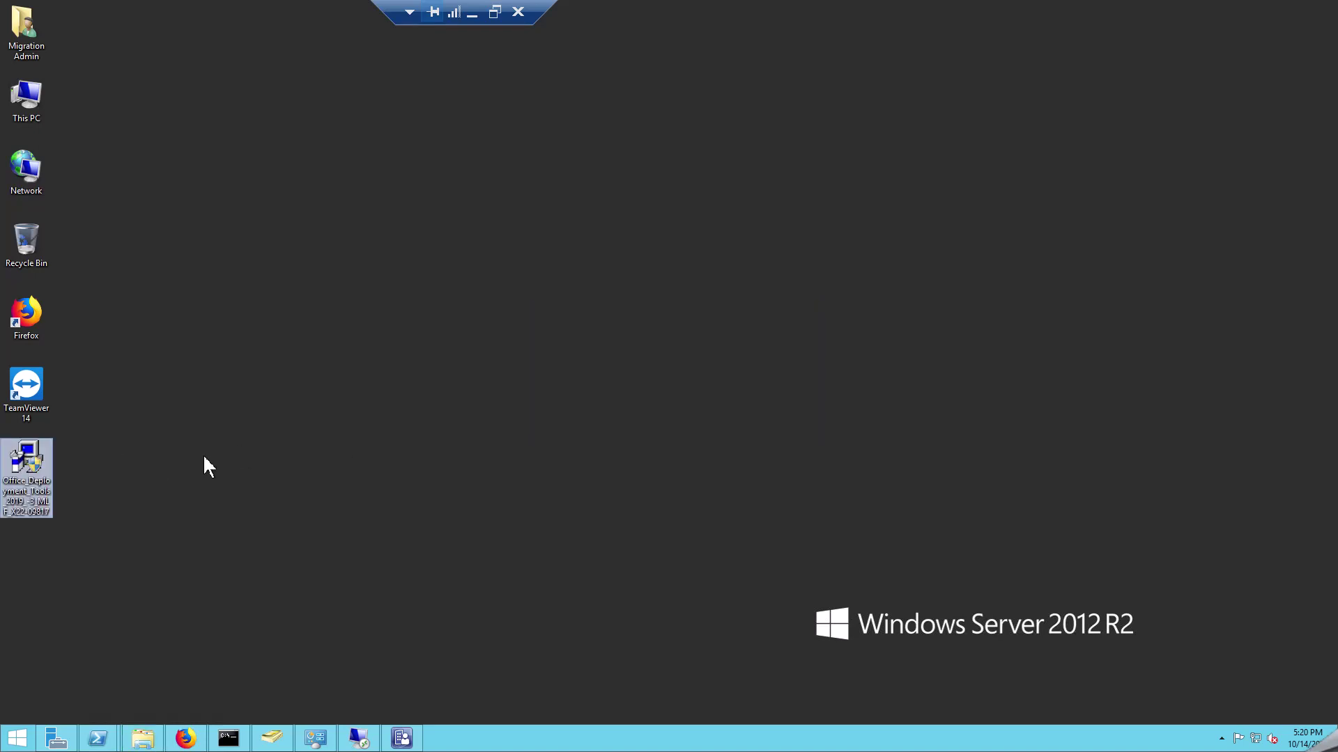
Run the Deployment Tool as administrator, accept its terms, and extract it into new folder 2019Pro
right_click(33, 472)
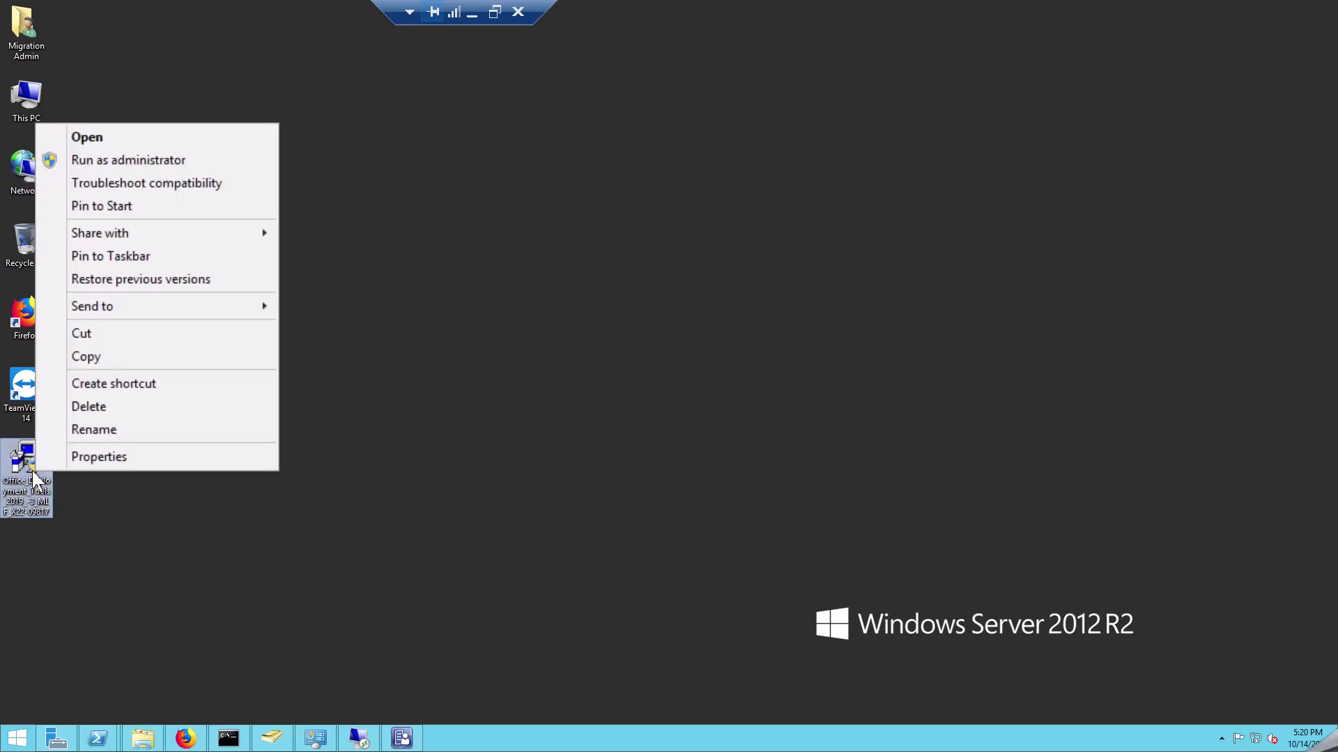
click(164, 160)
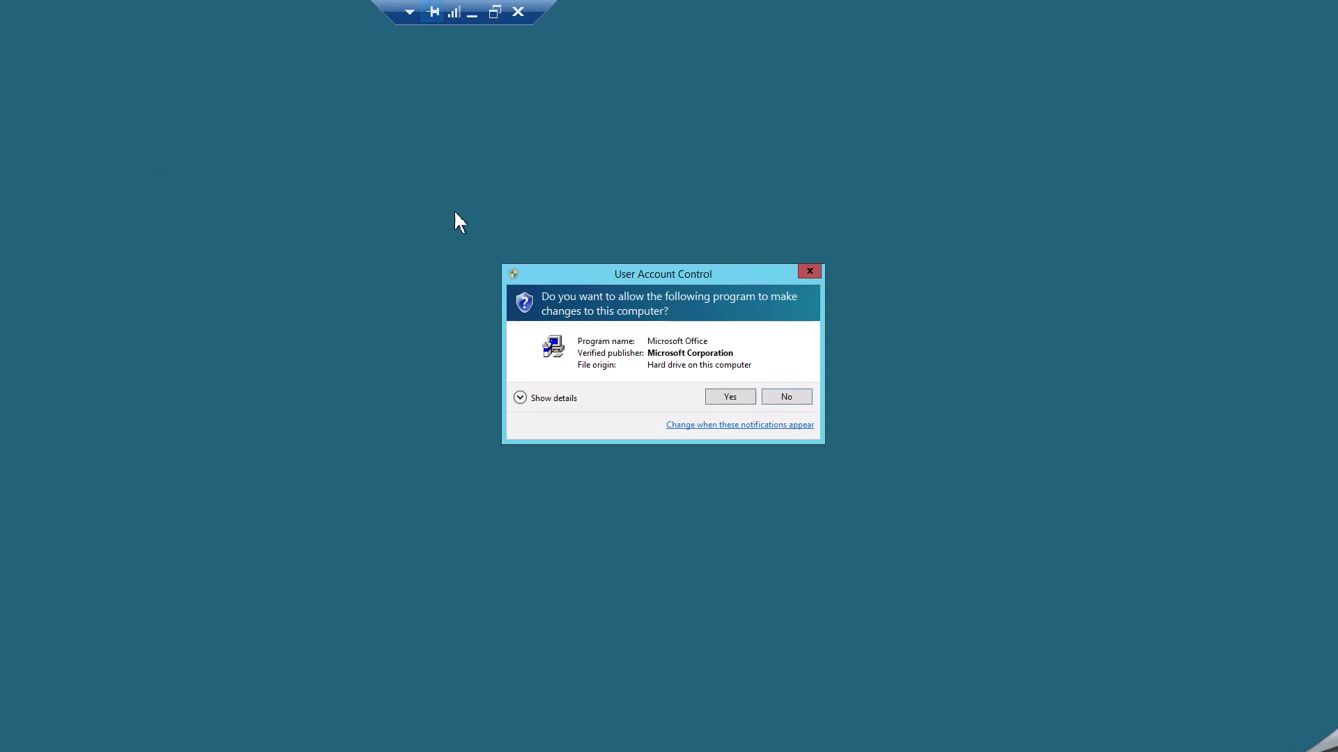
click(728, 399)
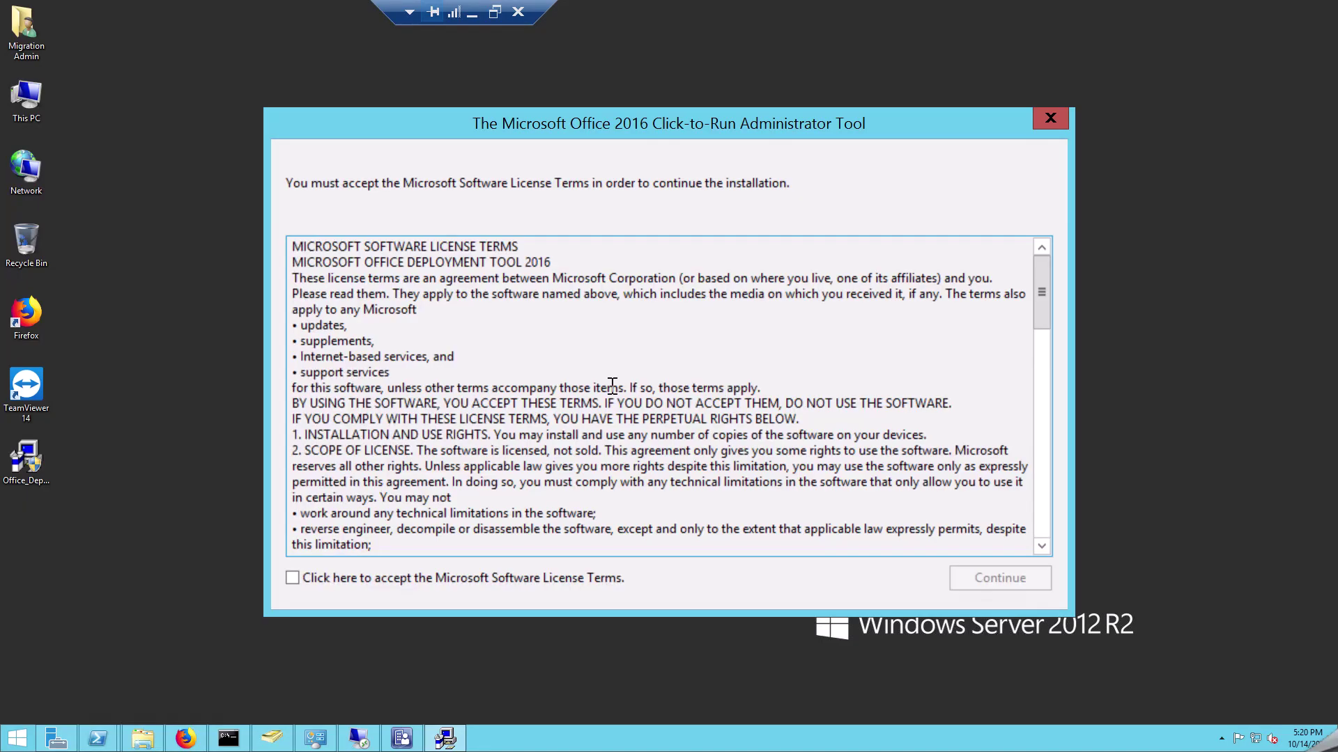
click(351, 577)
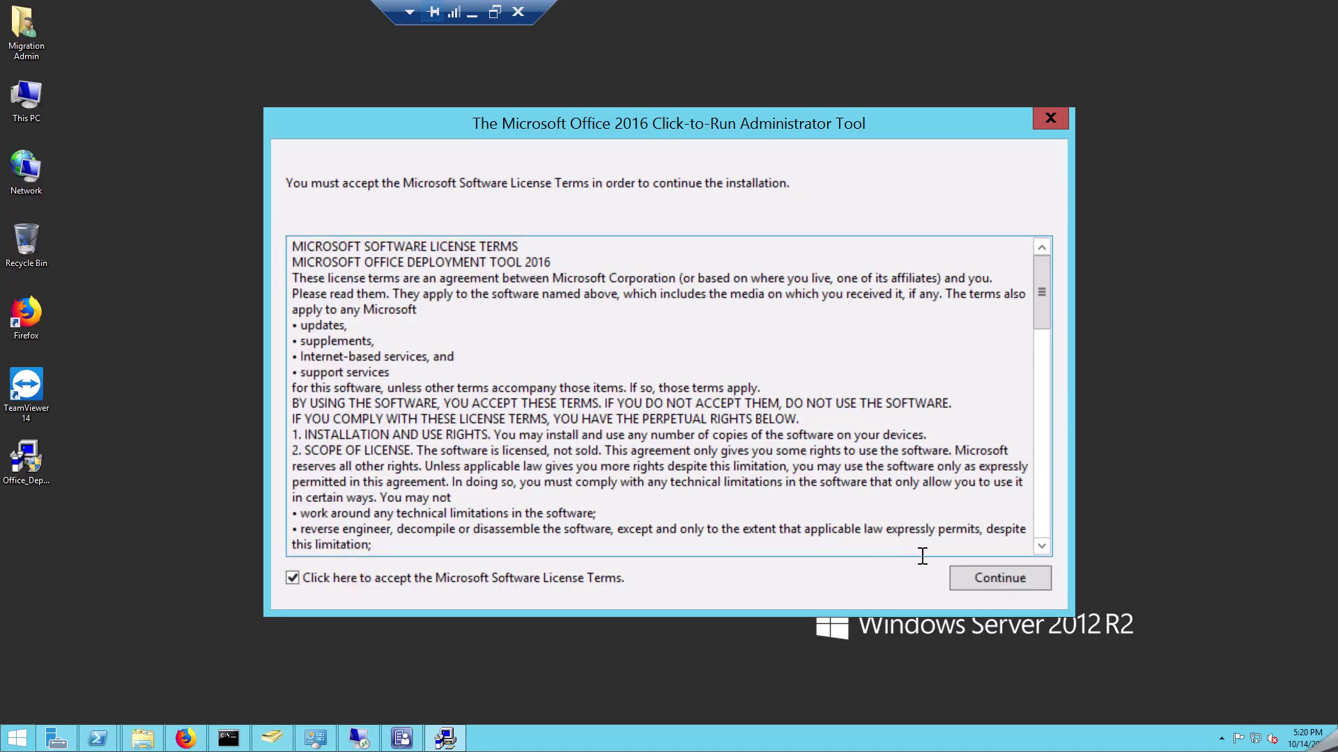
click(978, 577)
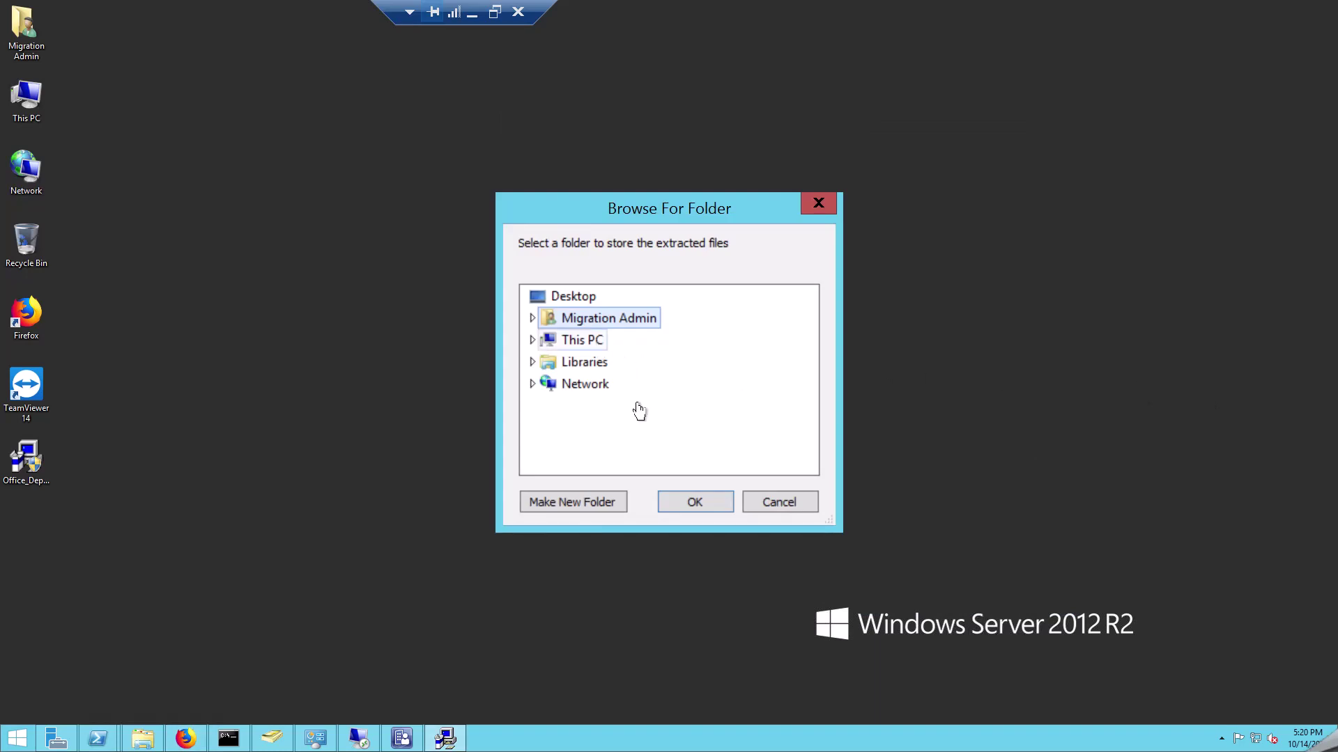
click(599, 502)
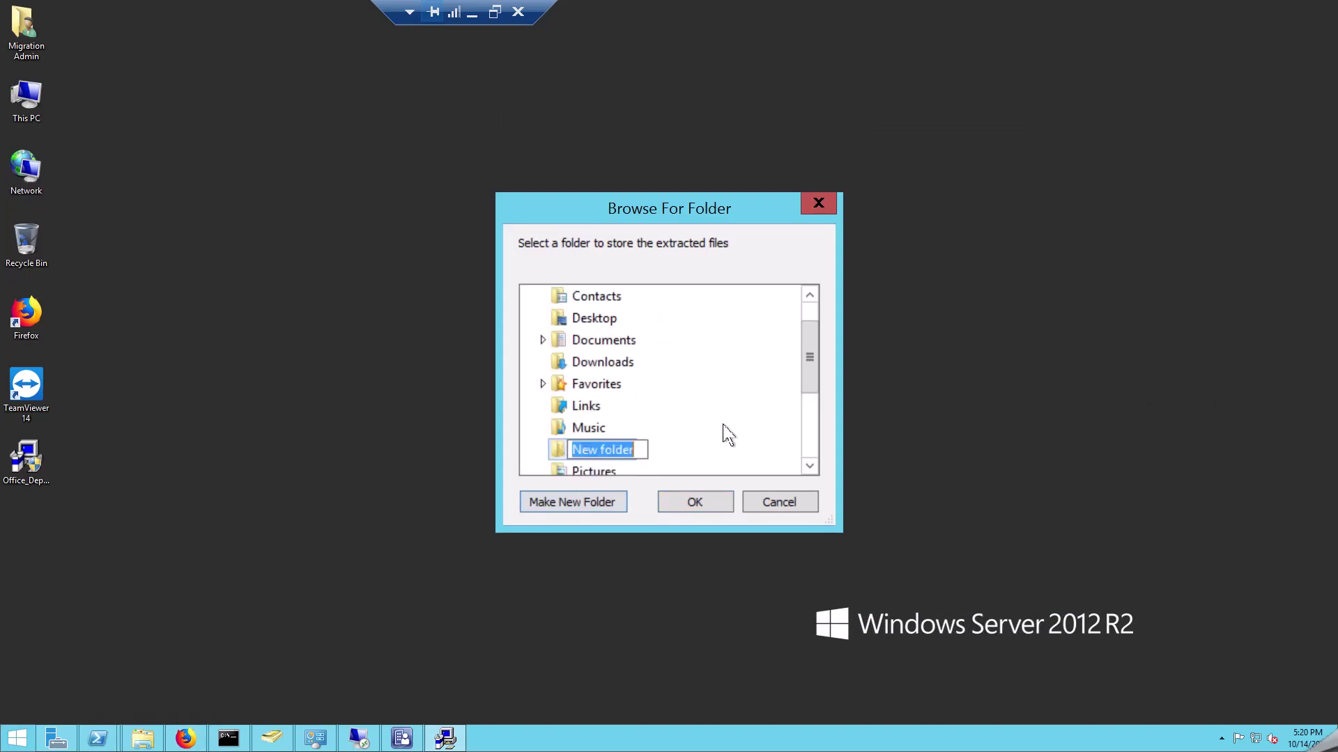
text(2019Pro)
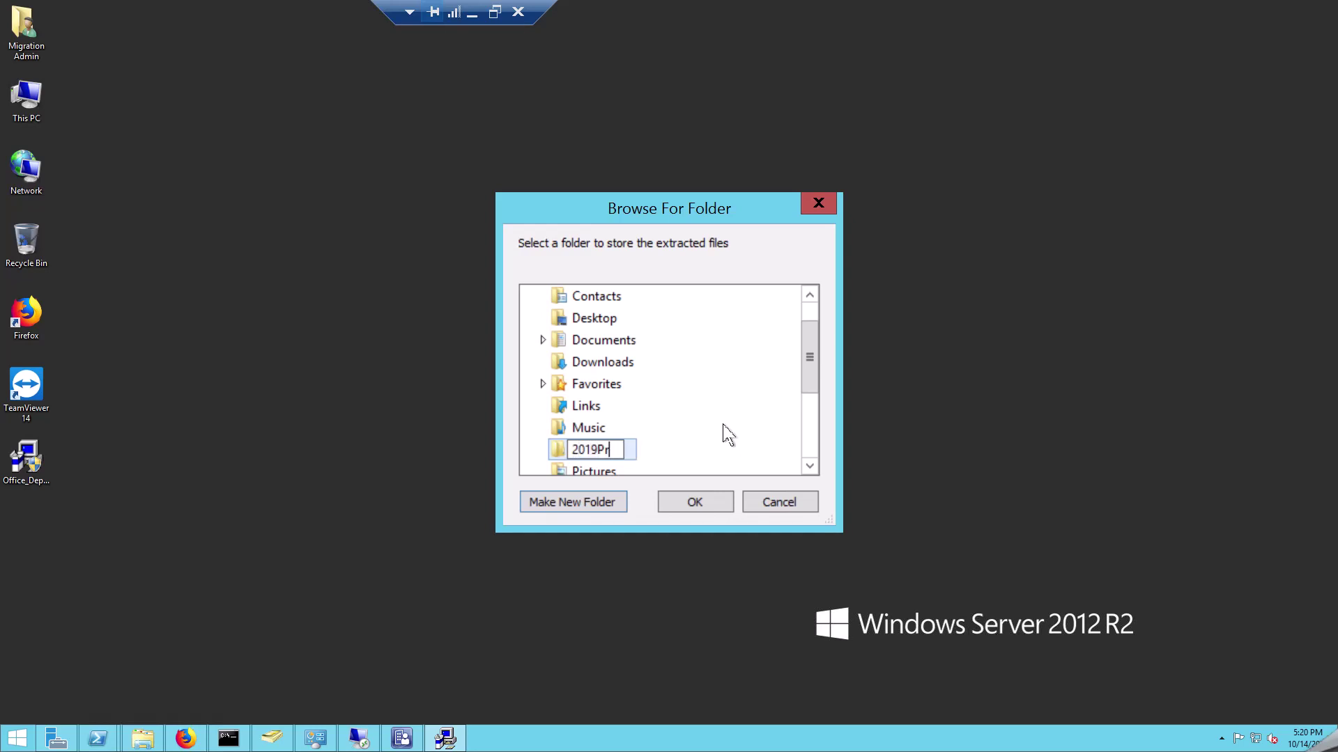
click(696, 501)
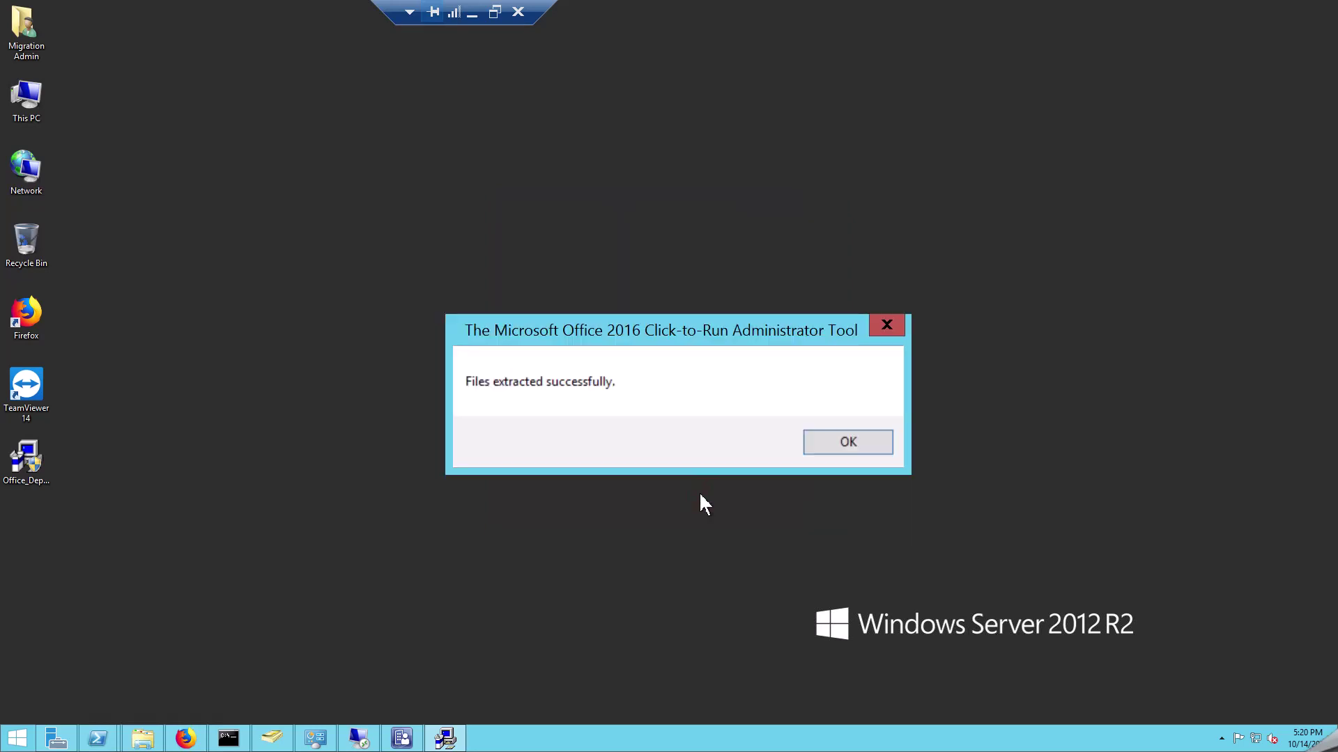
click(845, 442)
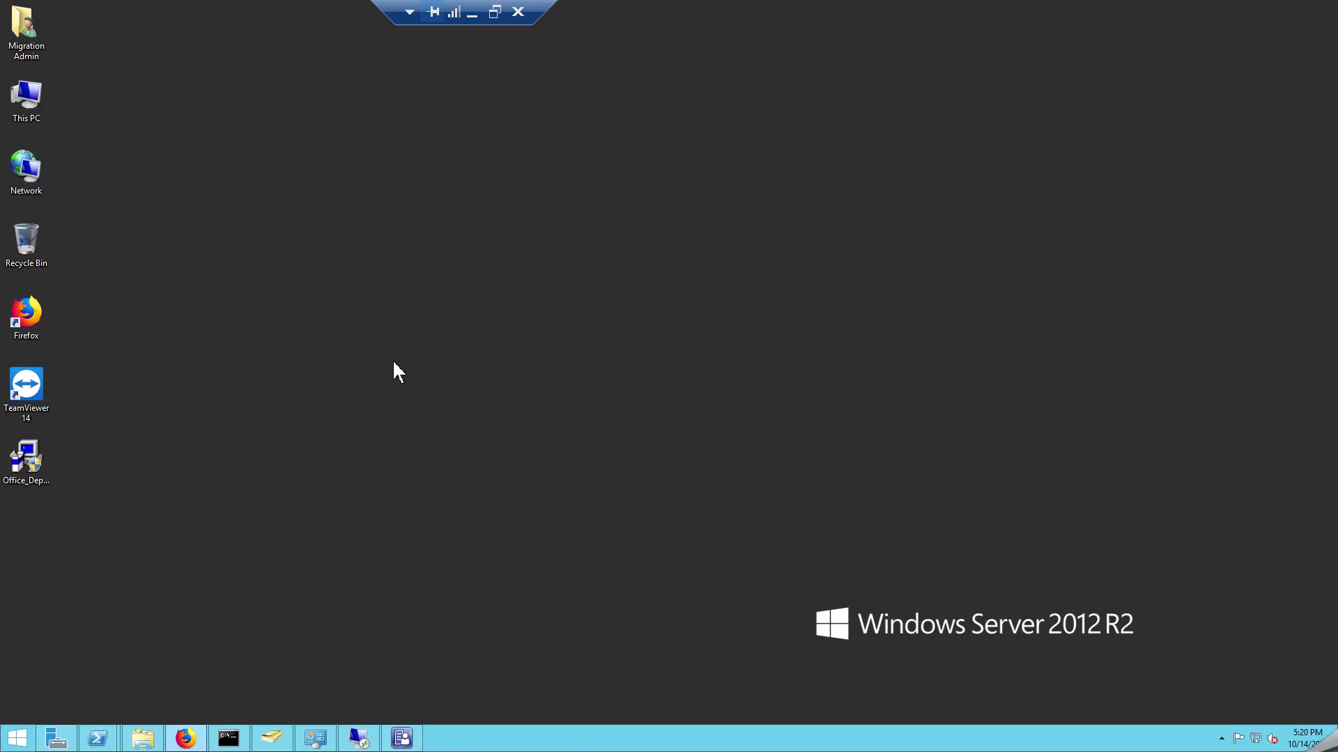
Refresh the desktop and browse the Migration Admin folder and its Documents subfolder
right_click(350, 332)
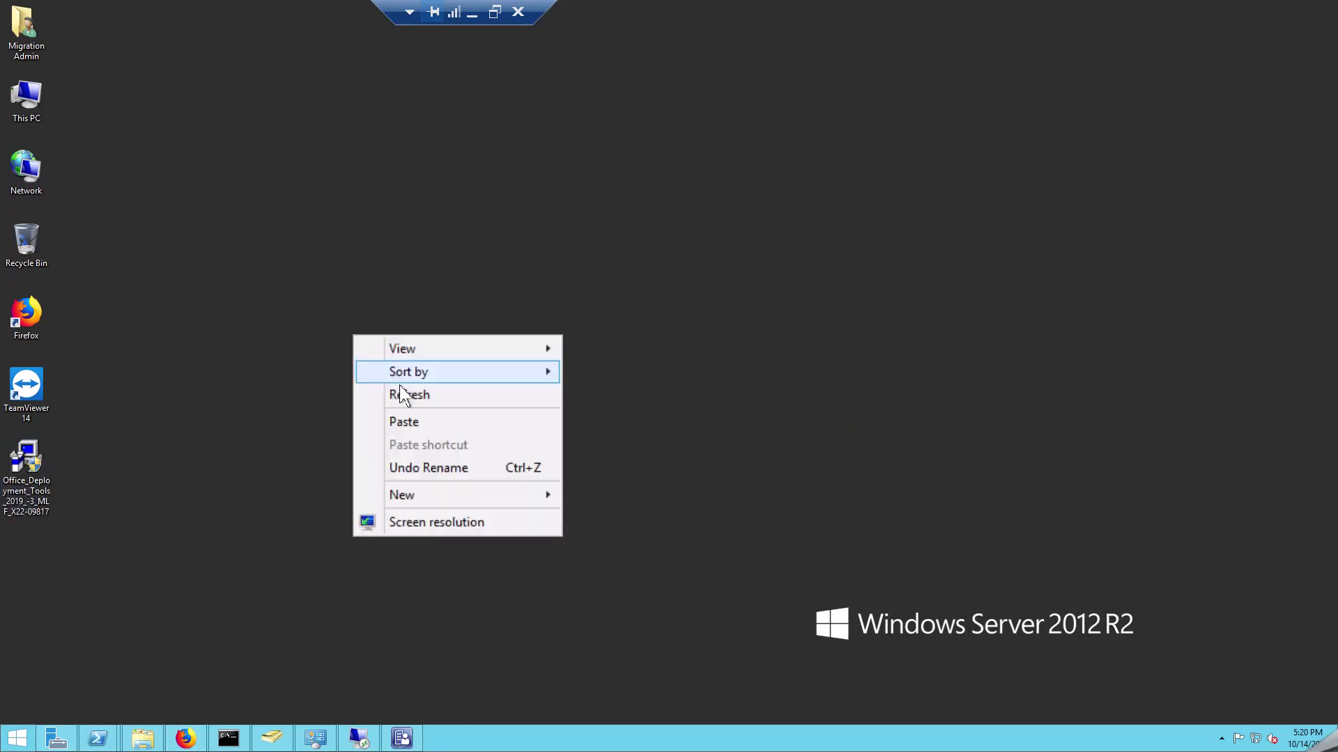
click(406, 391)
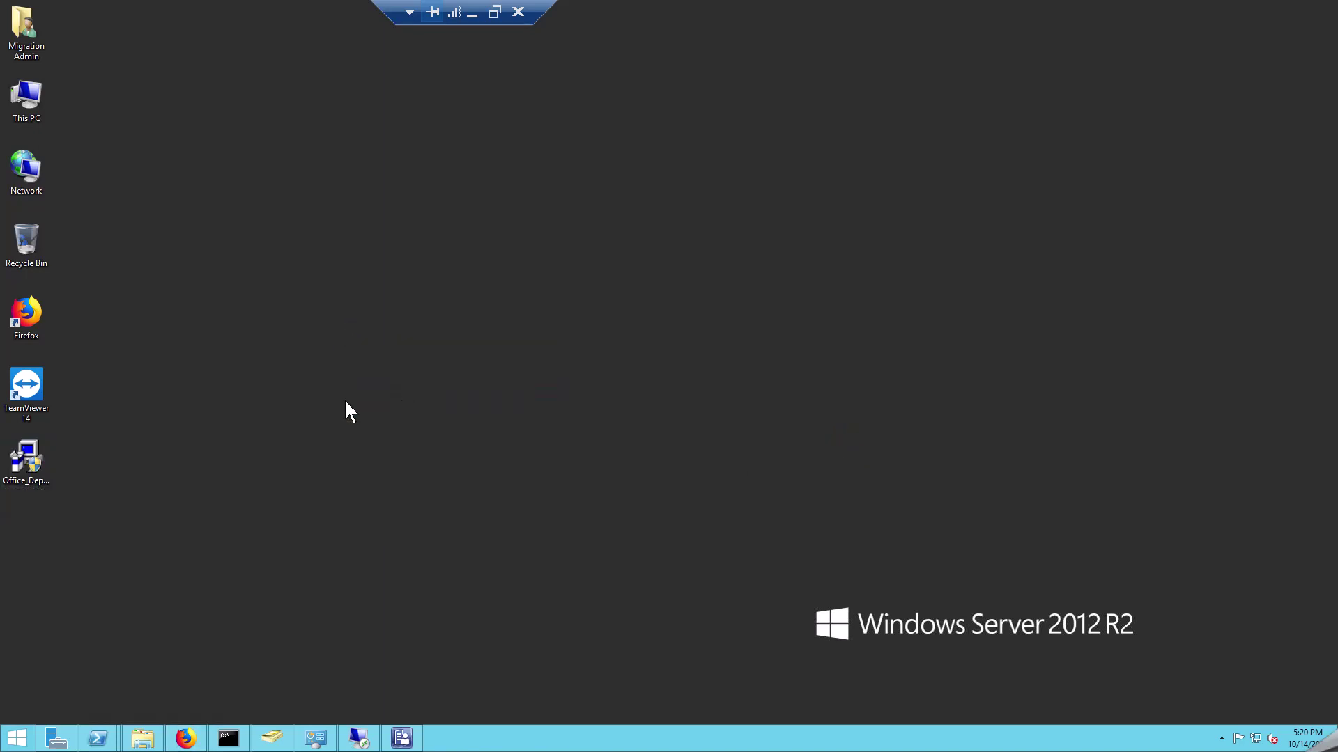
double_click(27, 51)
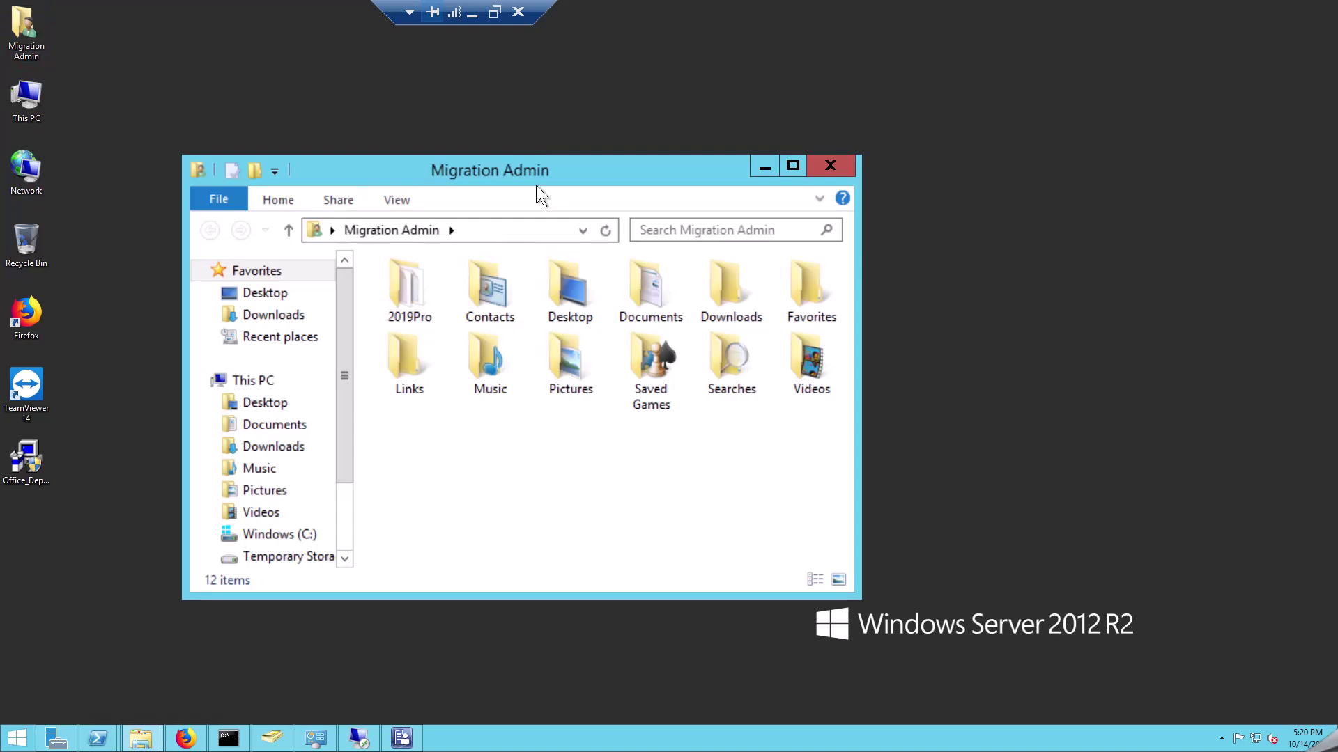
double_click(644, 288)
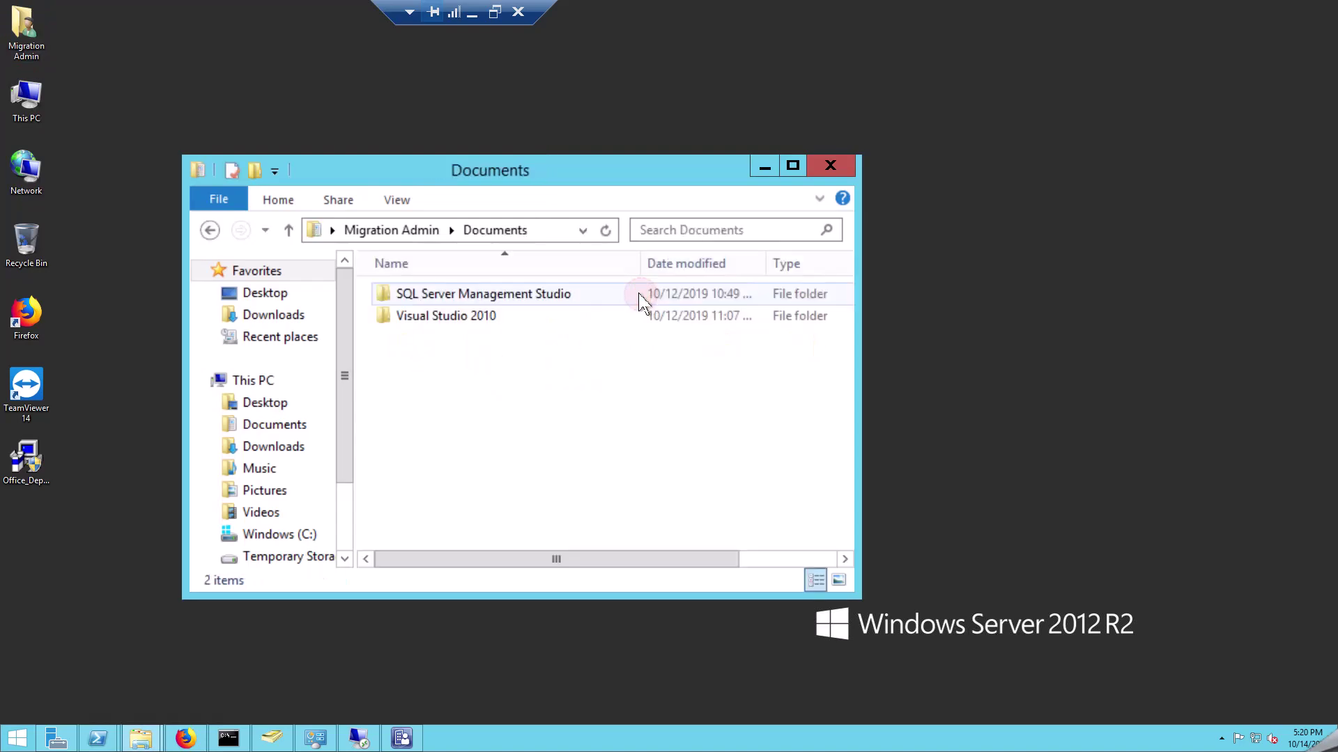
click(209, 231)
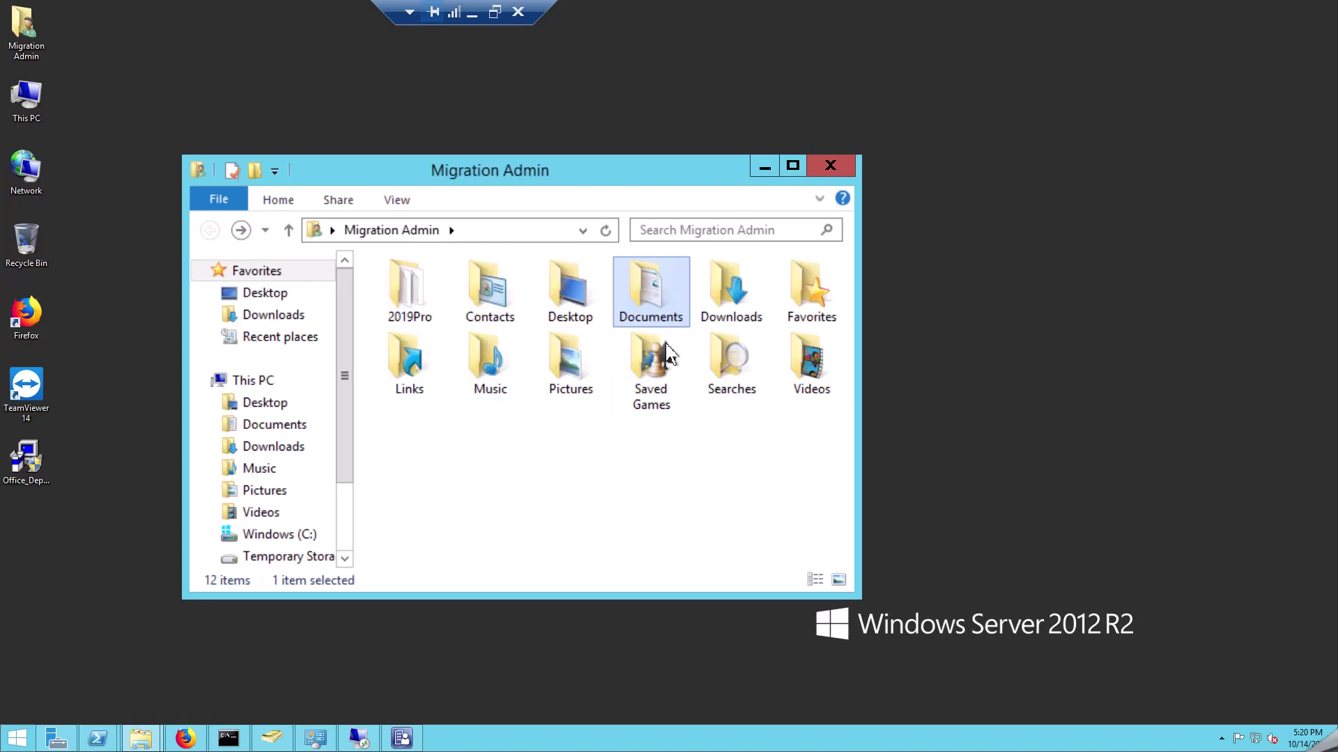
click(831, 166)
Relaunch the deployment tool, accept its licence terms, and reopen Migration Admin
double_click(28, 457)
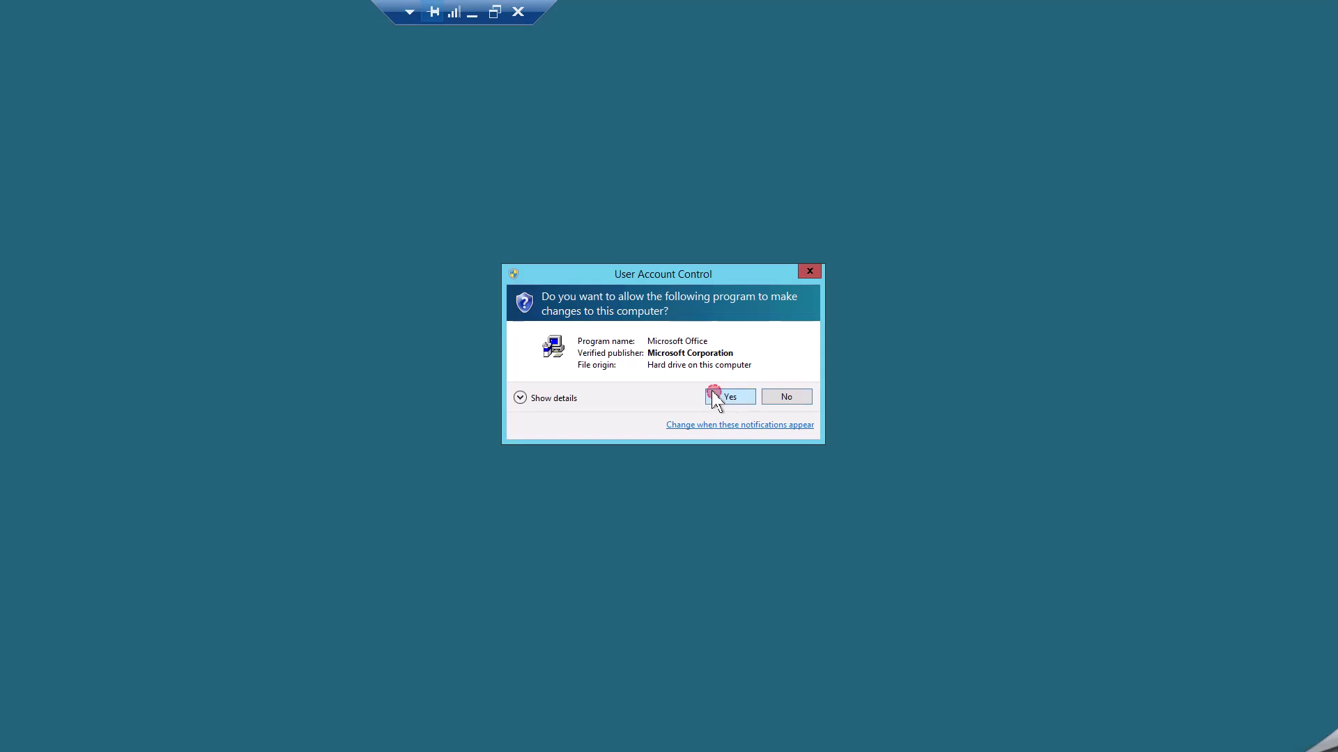
click(718, 395)
click(349, 578)
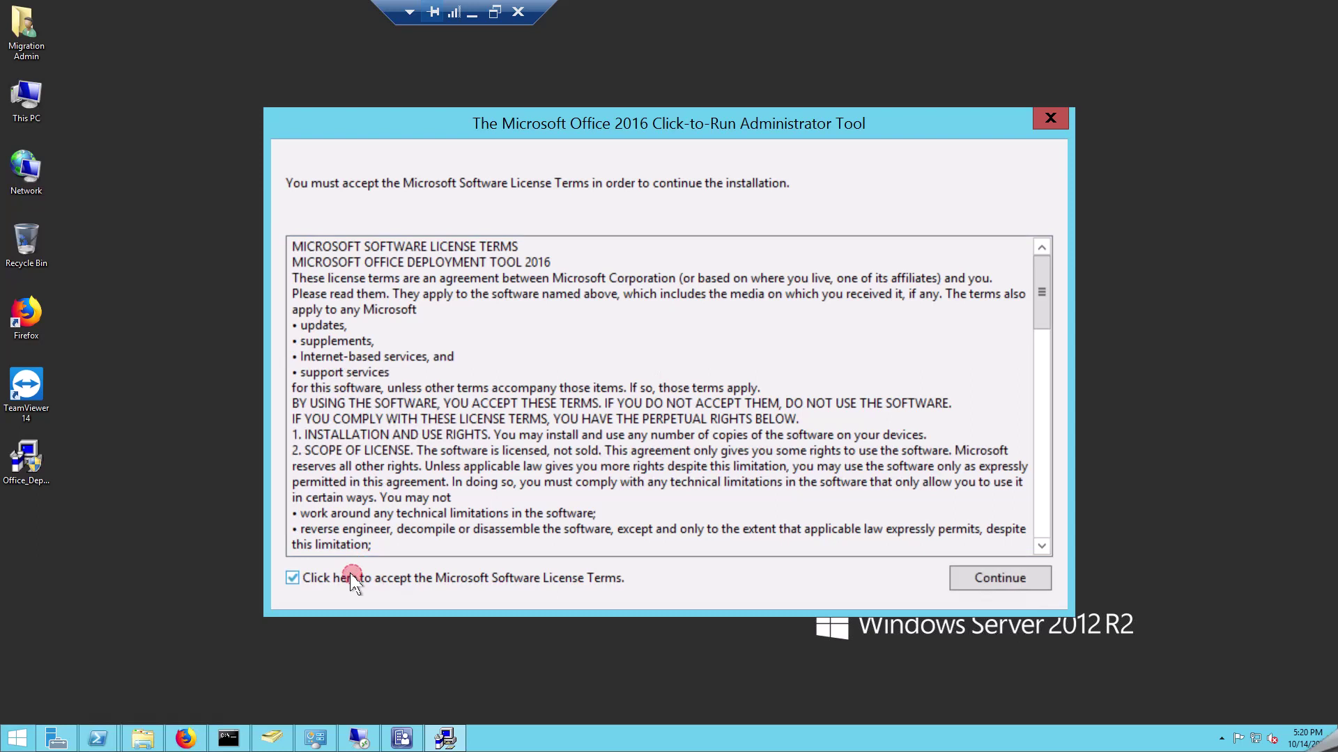
click(978, 583)
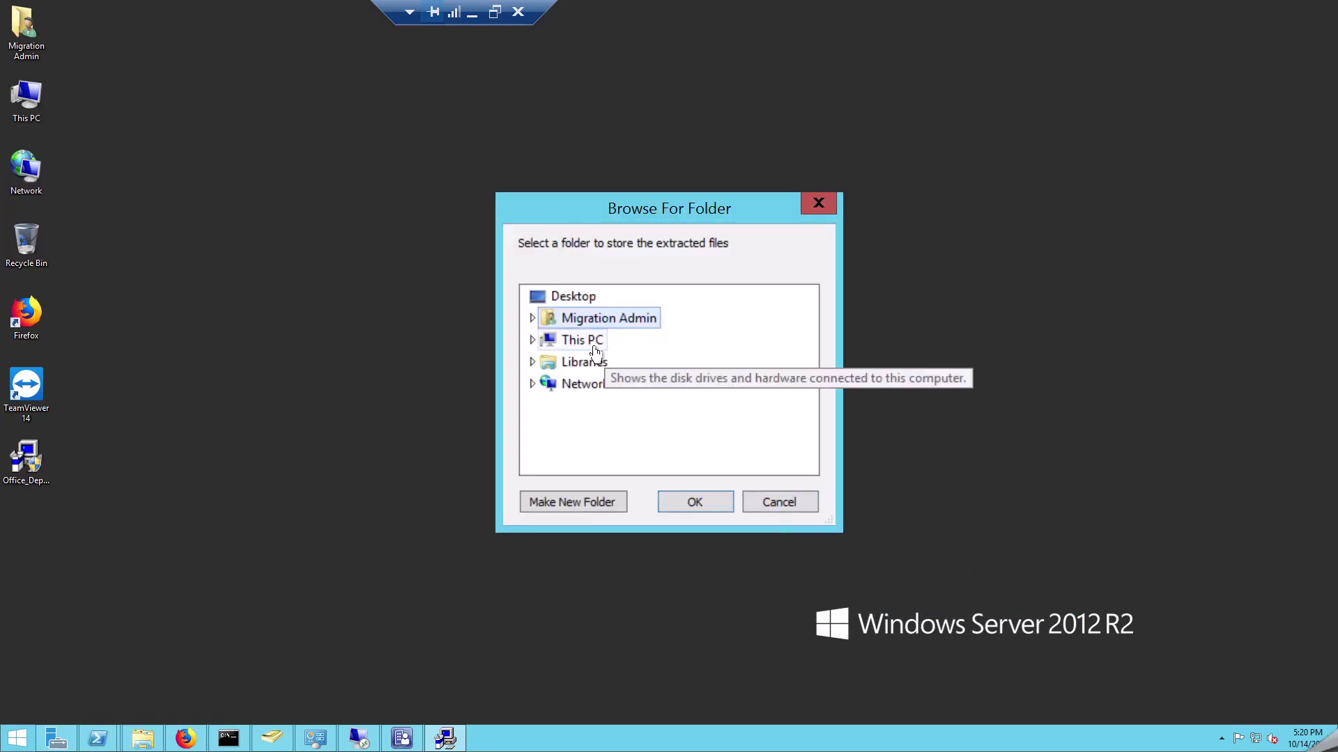
double_click(25, 33)
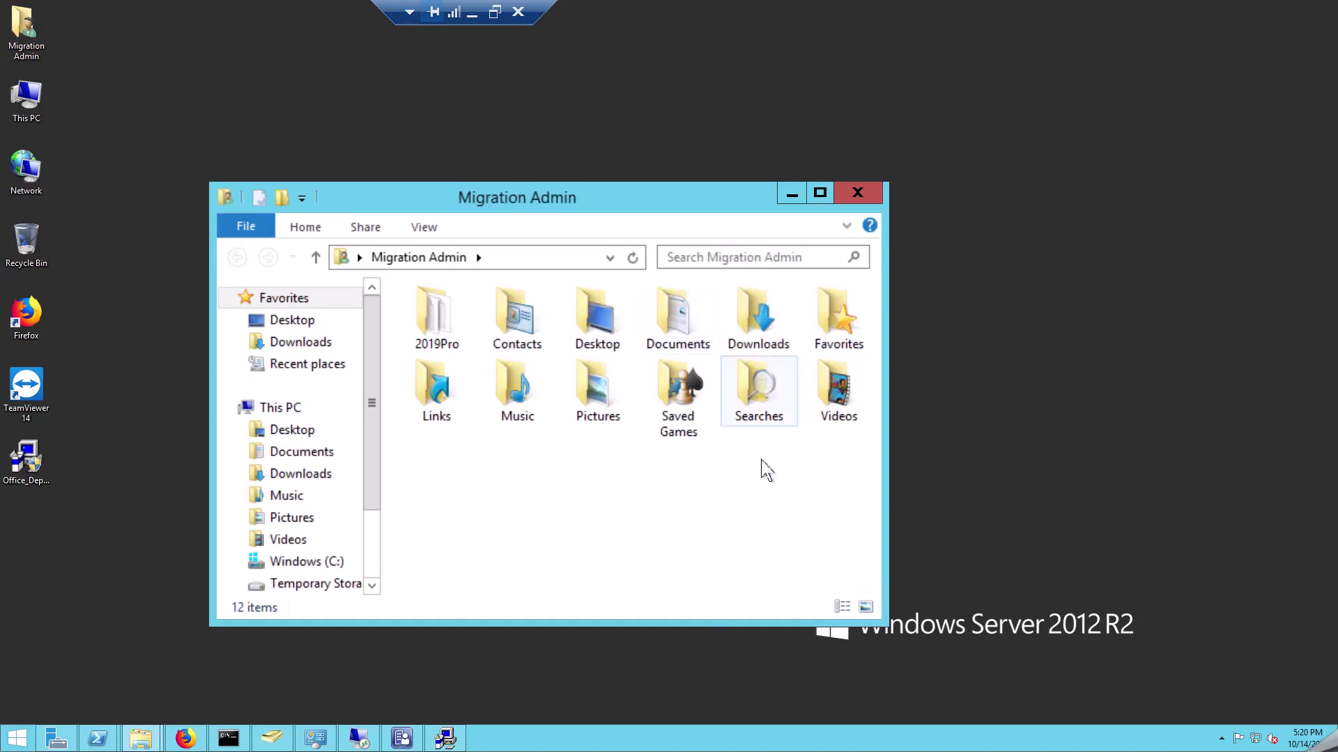
Open the 2019Pro folder maximized and edit configuration-Office2019Enterprise in Notepad
click(434, 317)
double_click(439, 320)
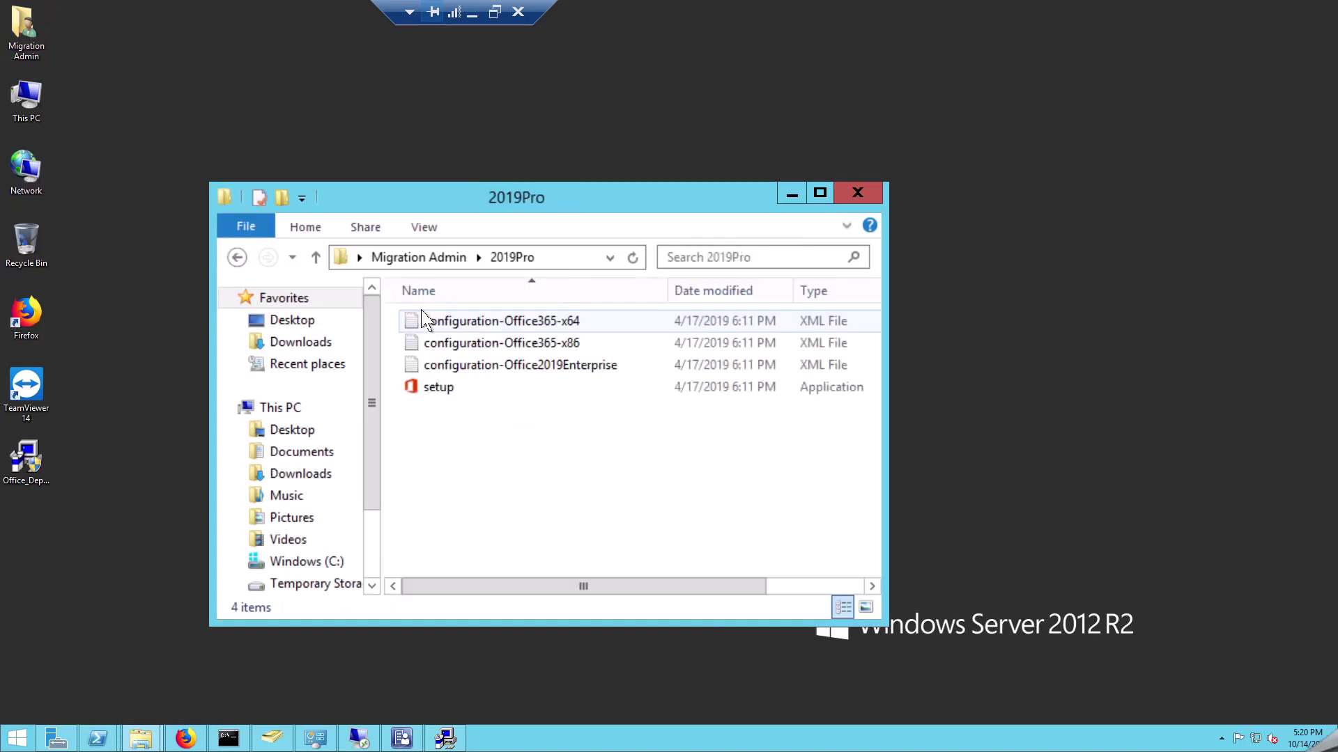
click(819, 193)
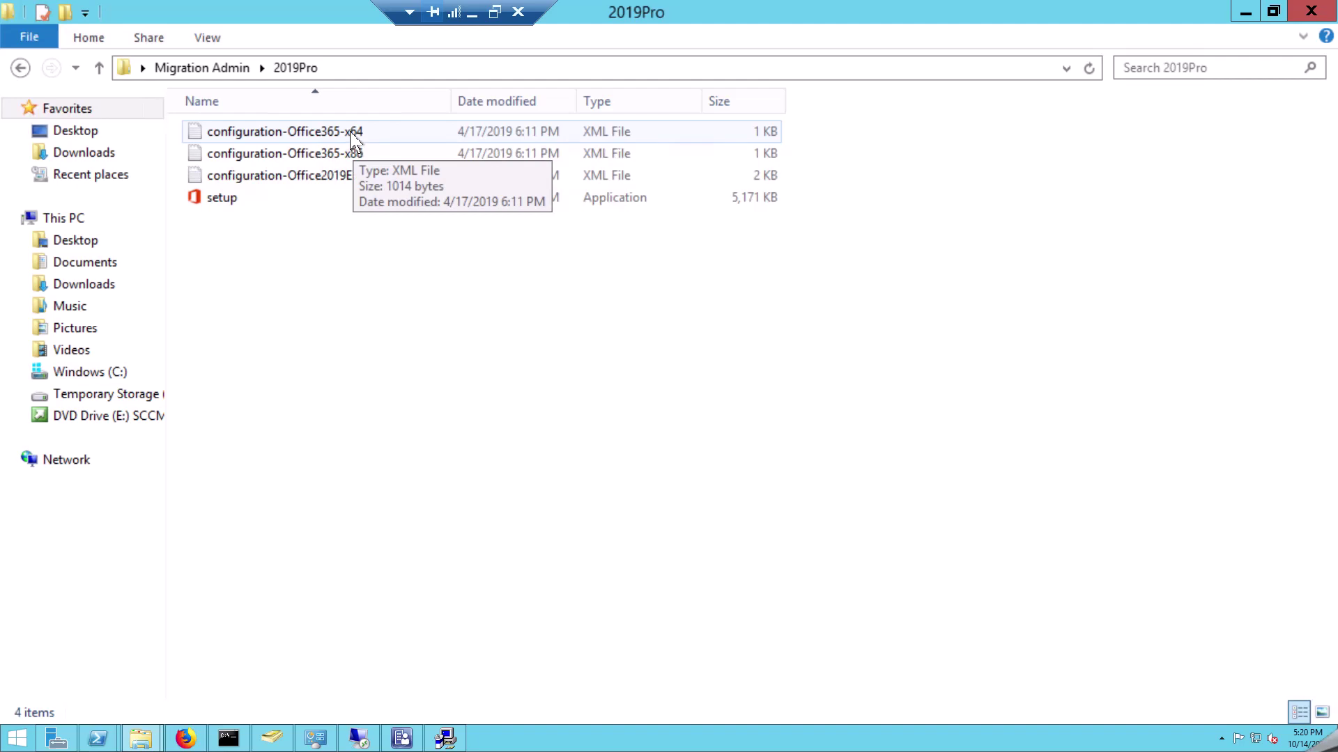
click(412, 137)
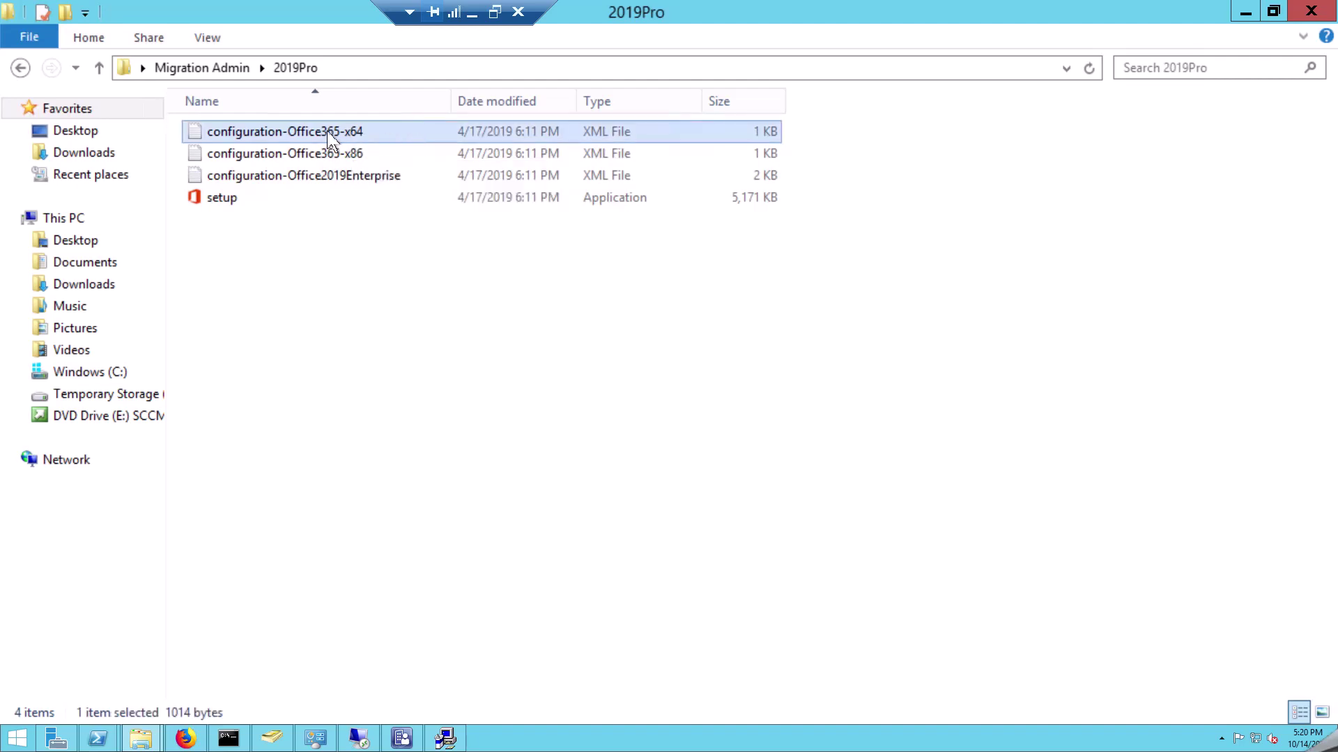
click(298, 159)
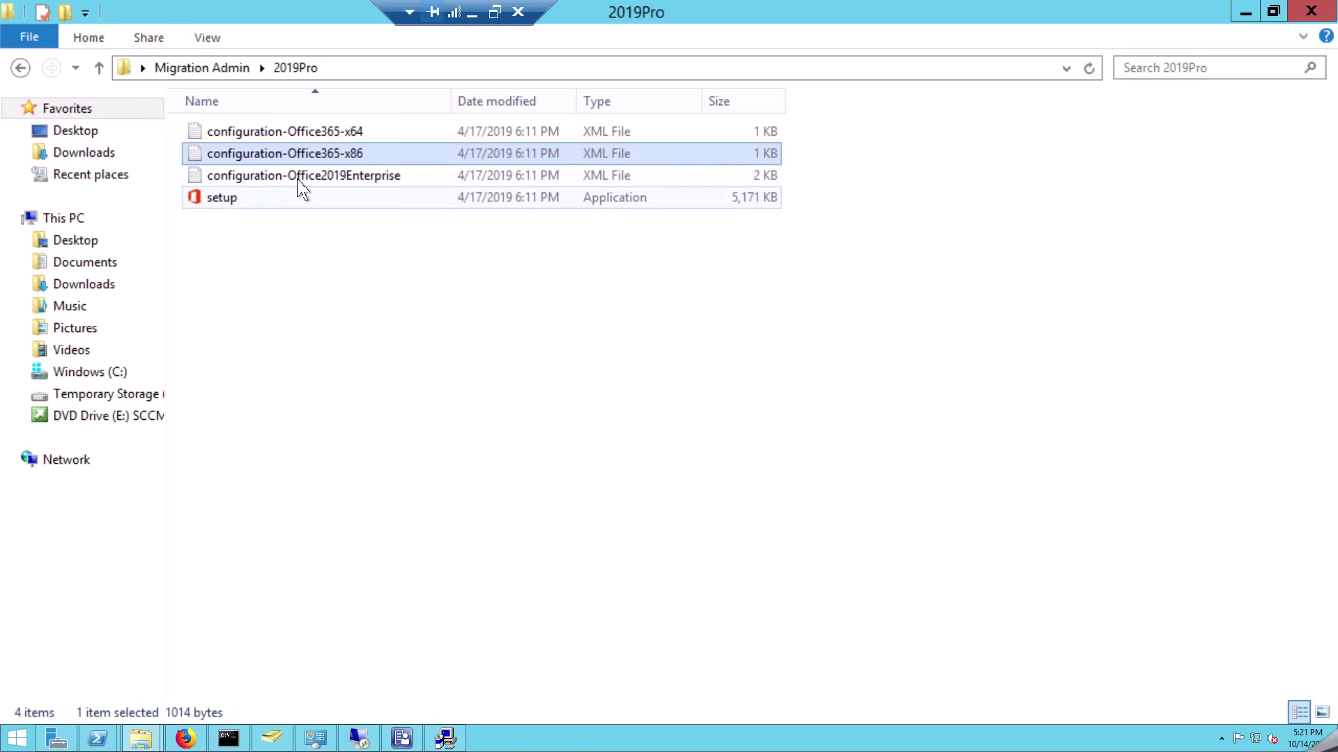
click(298, 176)
right_click(299, 178)
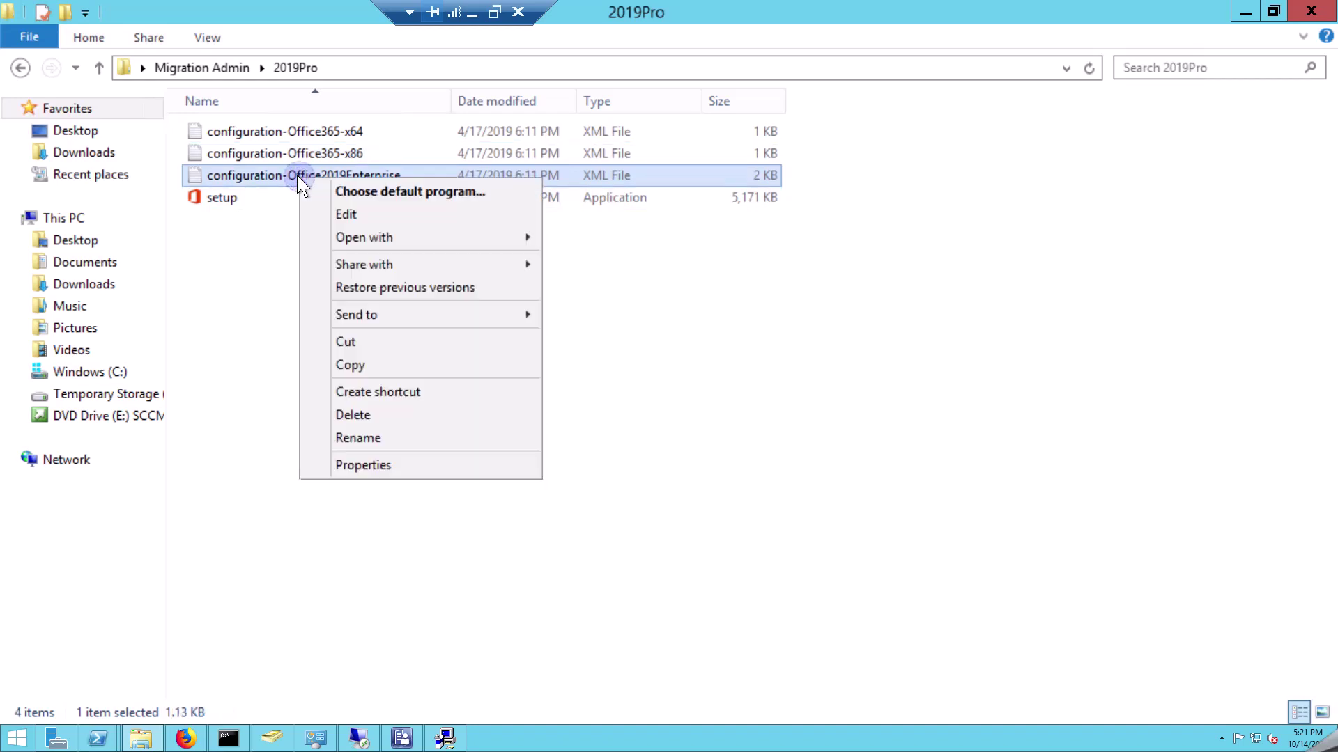
click(338, 212)
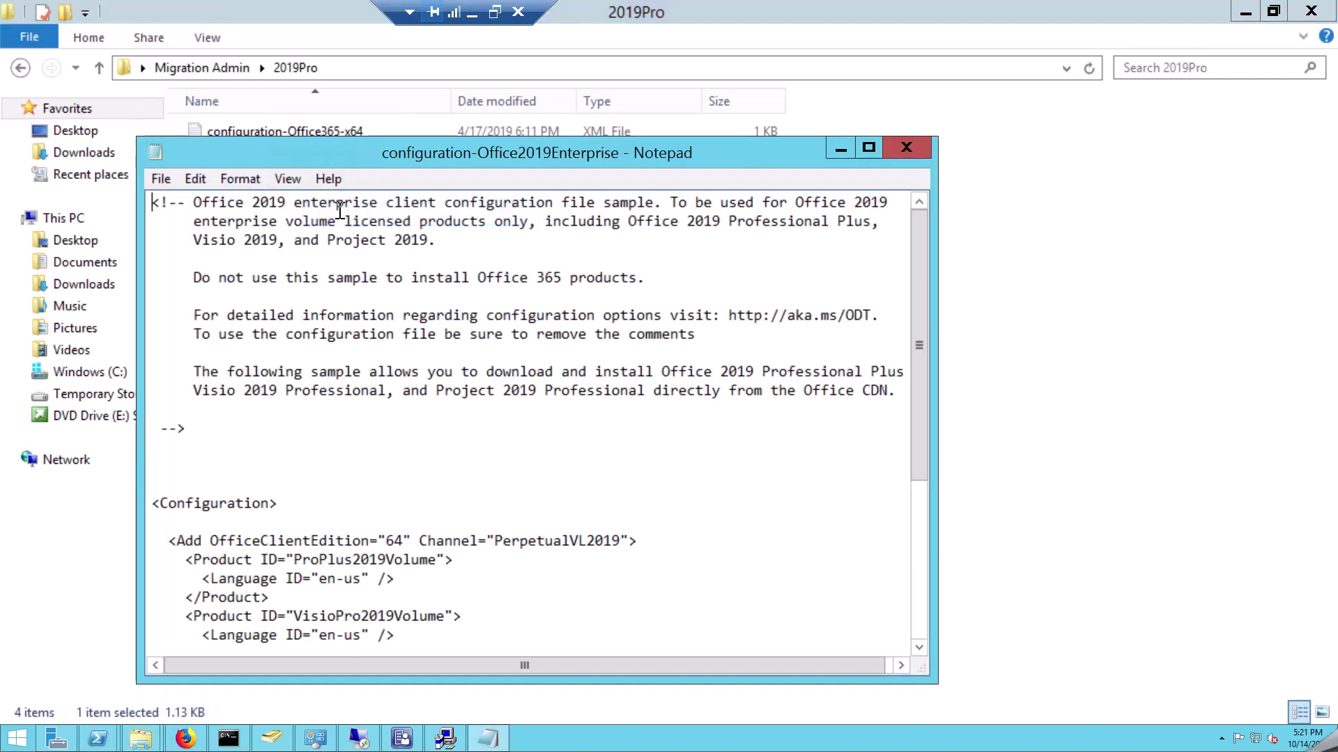
Maximize Notepad and delete the opening comment block and blank lines
click(868, 147)
drag(84, 321, 3, 32)
key(Delete)
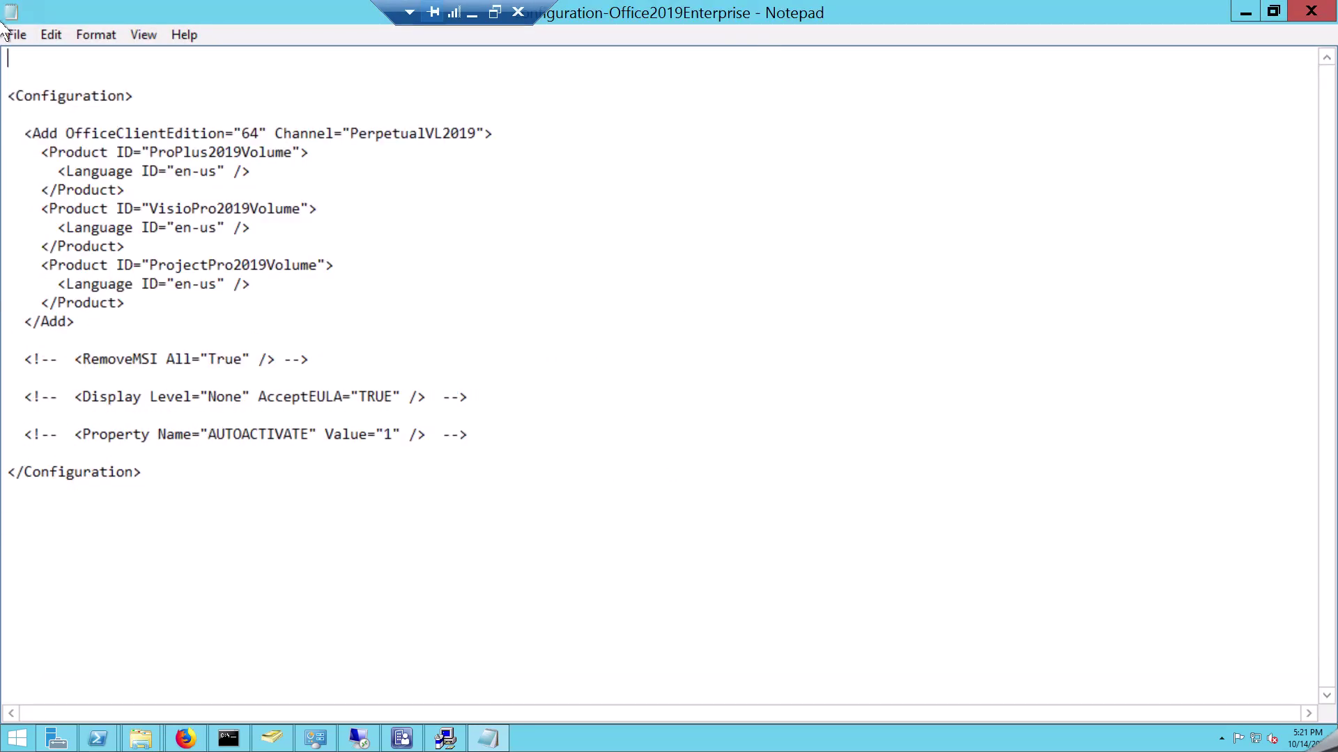
key(Delete)
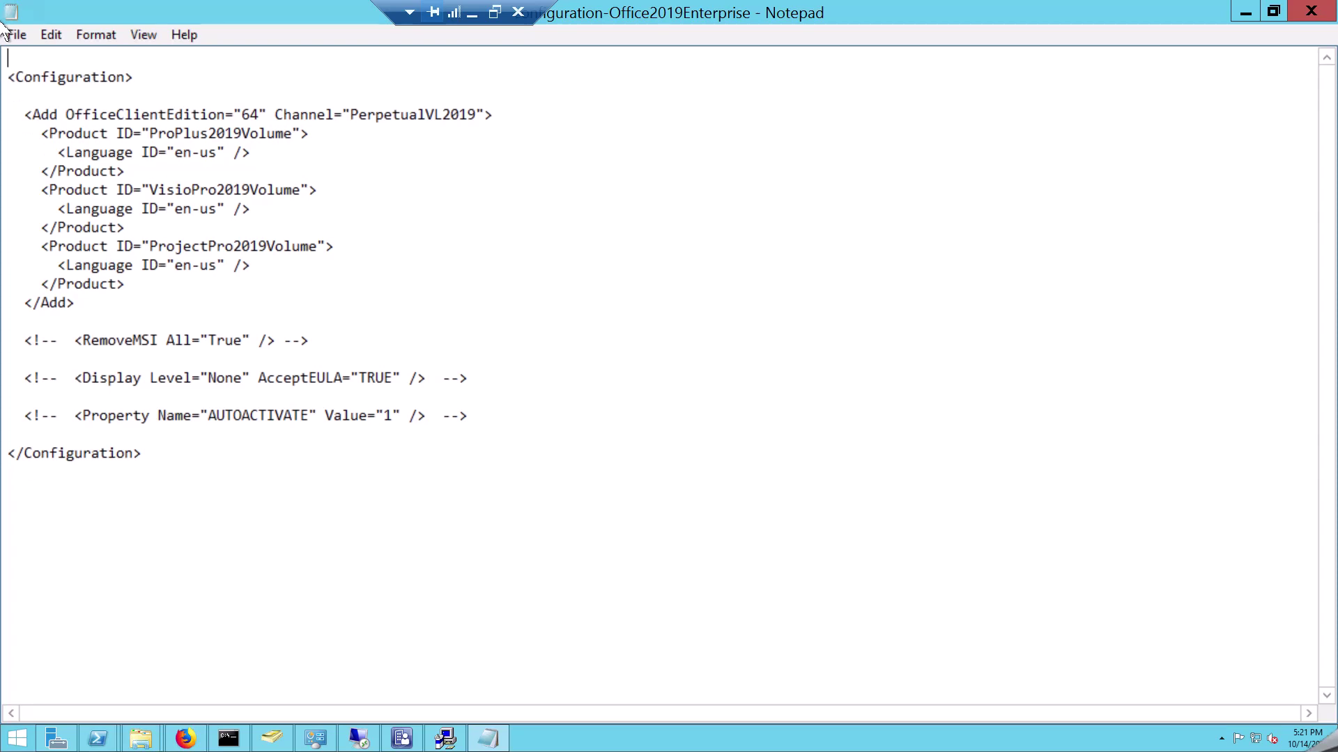
key(Delete)
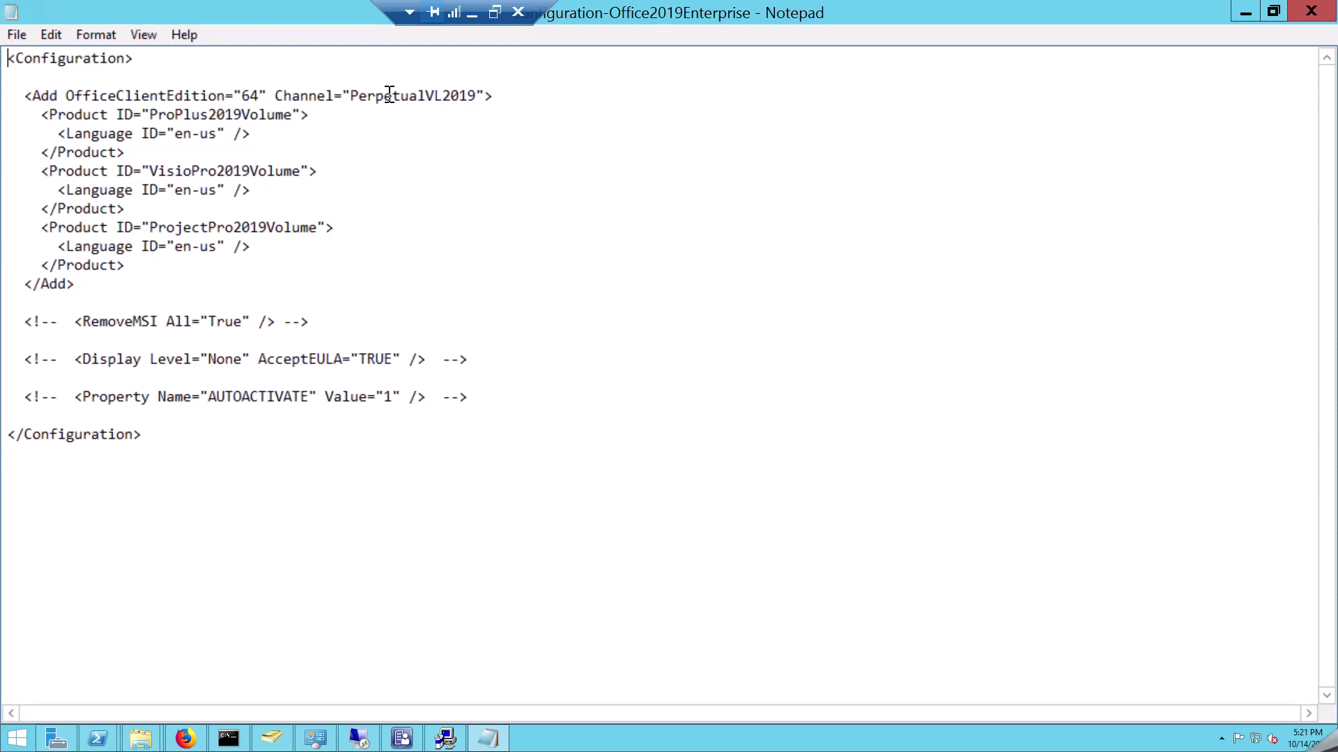
Review the ProPlus2019Volume product ID and delete the three commented-out option lines
drag(209, 114, 153, 116)
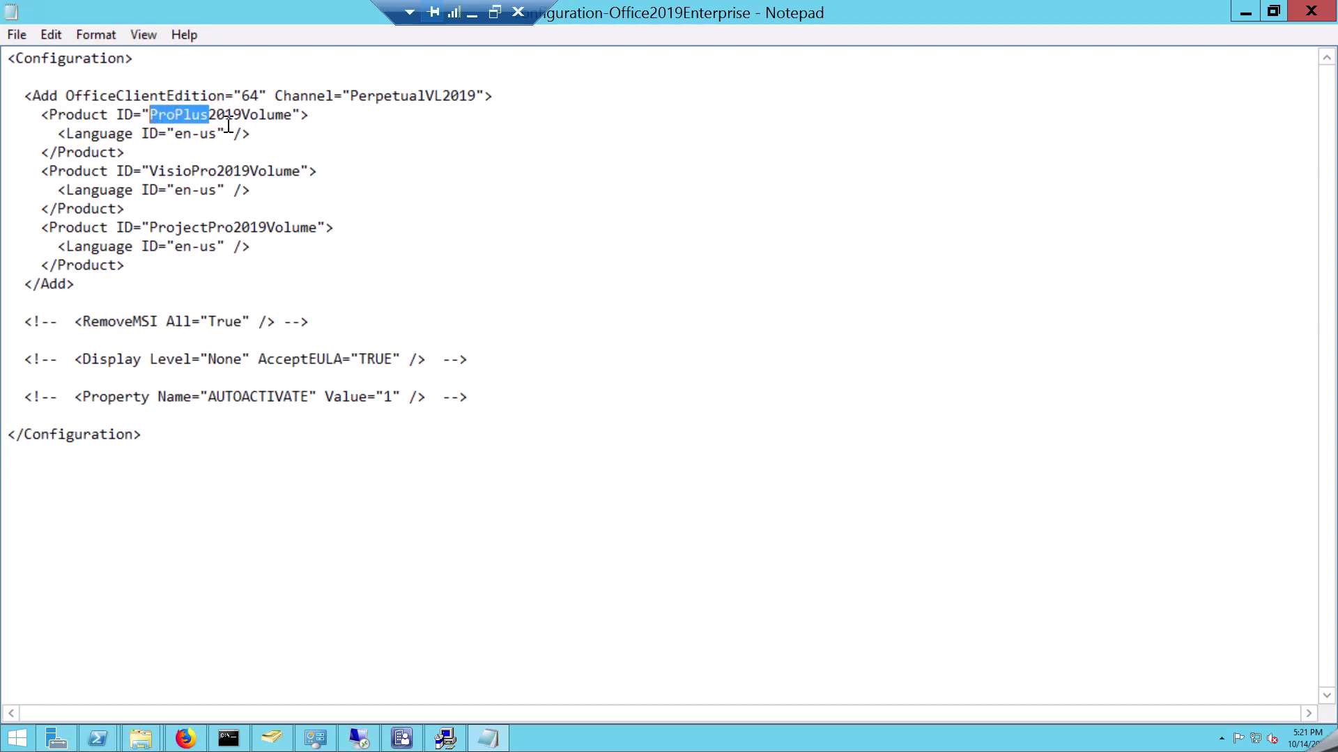
drag(292, 115, 199, 116)
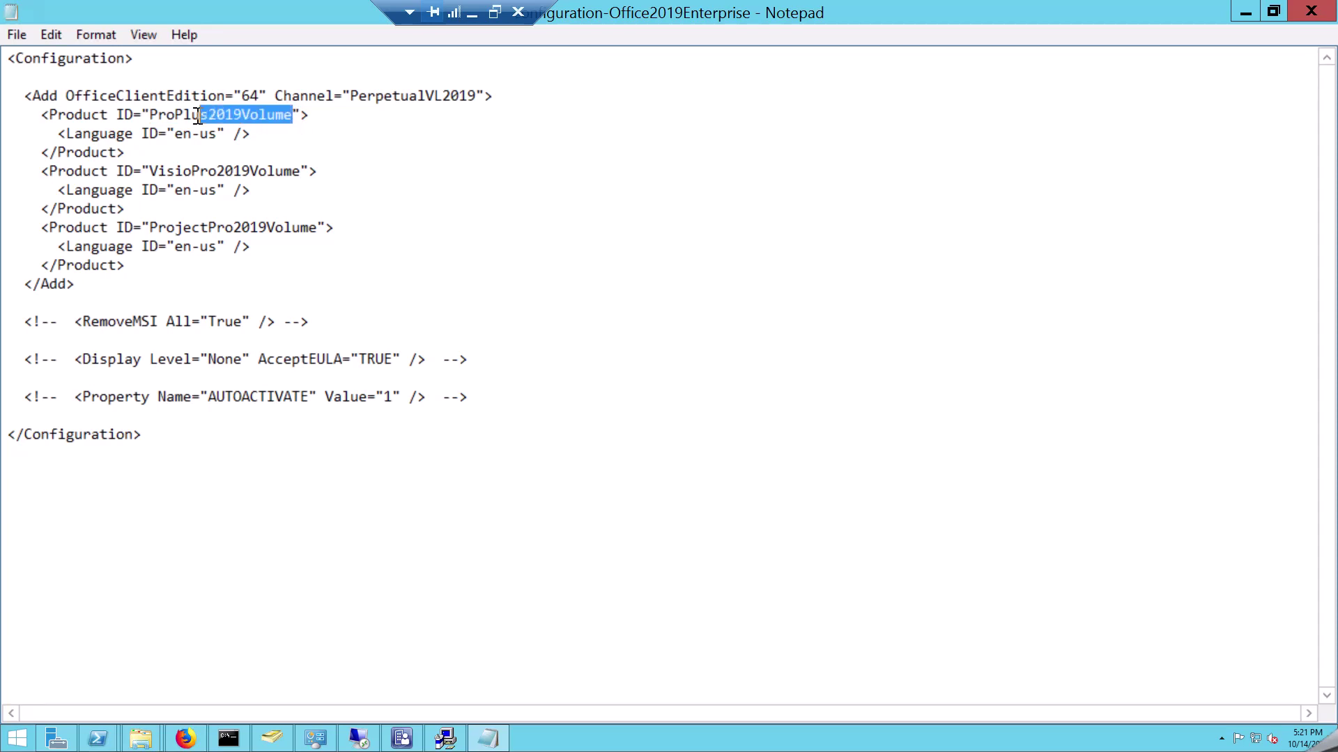
click(203, 114)
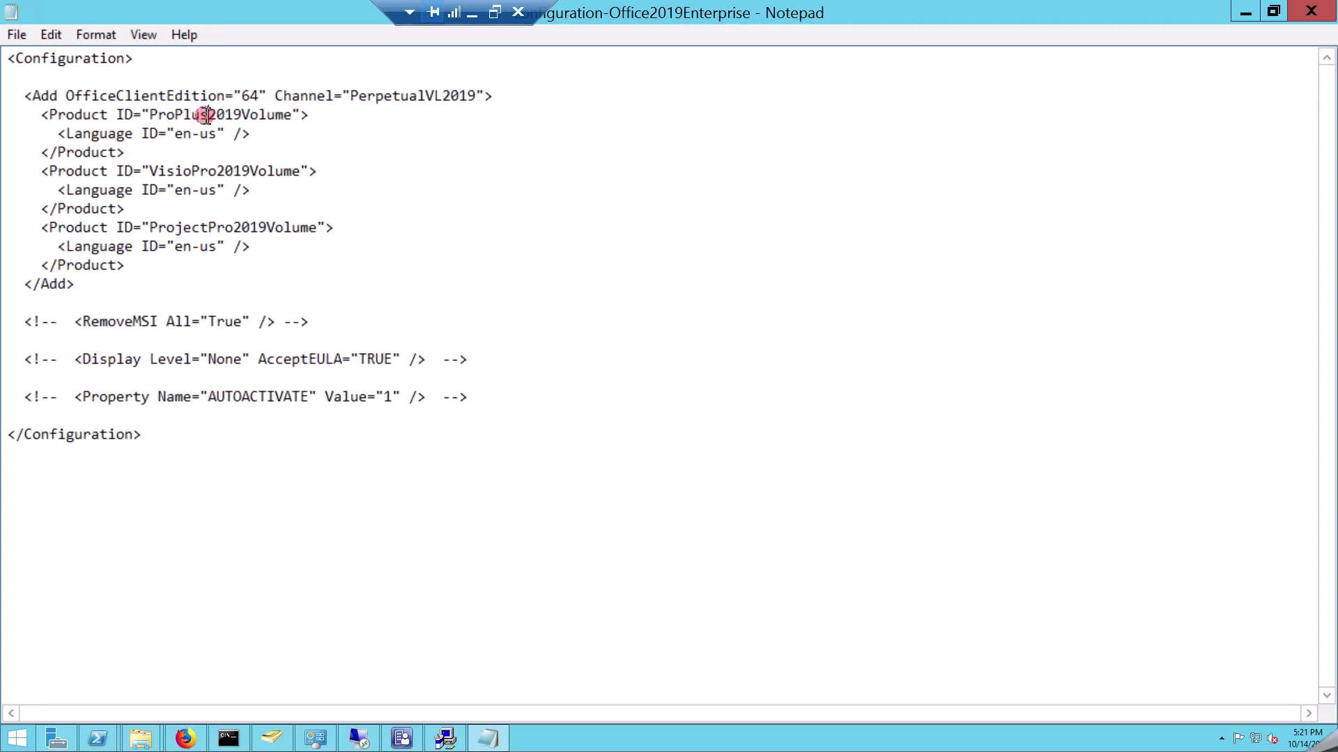
shift+click(173, 115)
drag(481, 397, 4, 318)
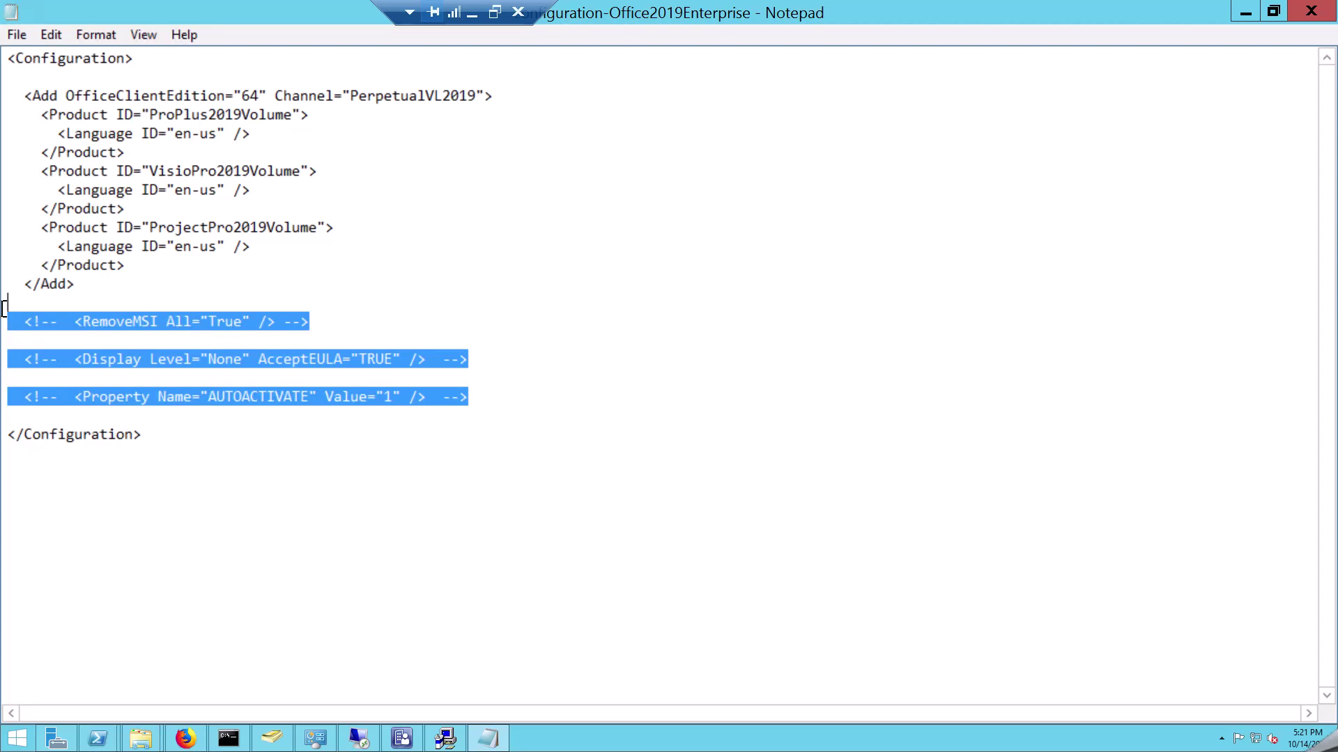
key(Delete)
key(Delete)
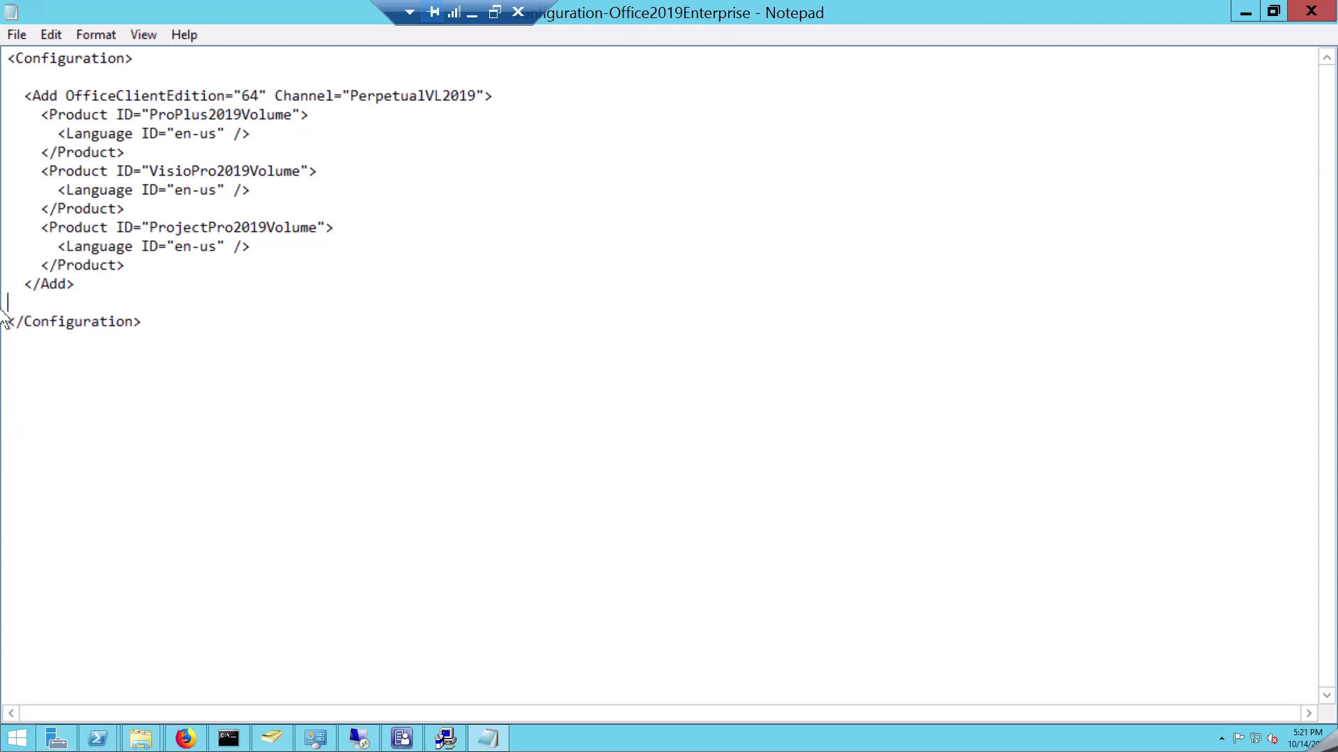
Delete the VisioPro and ProjectPro blocks, review ProPlus2019Volume with en-us, and close saving changes
drag(137, 265, 4, 172)
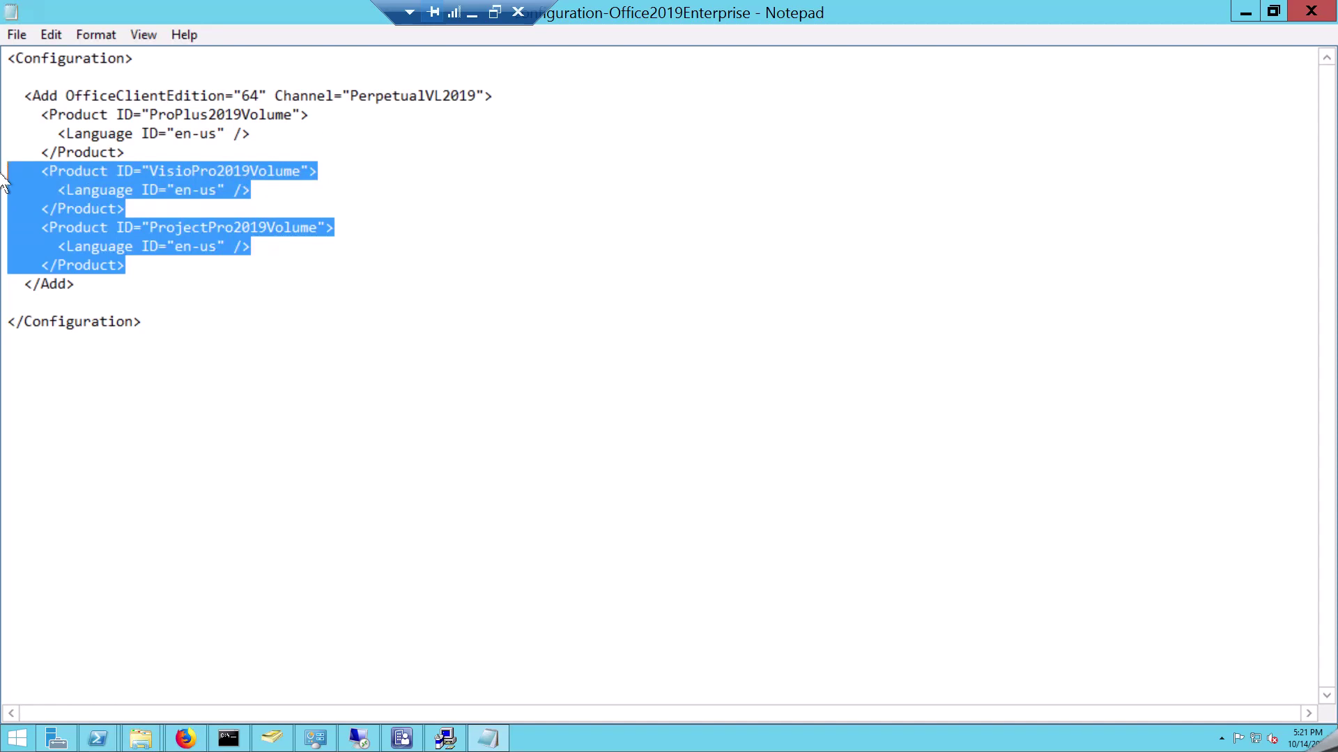
key(Delete)
key(Delete)
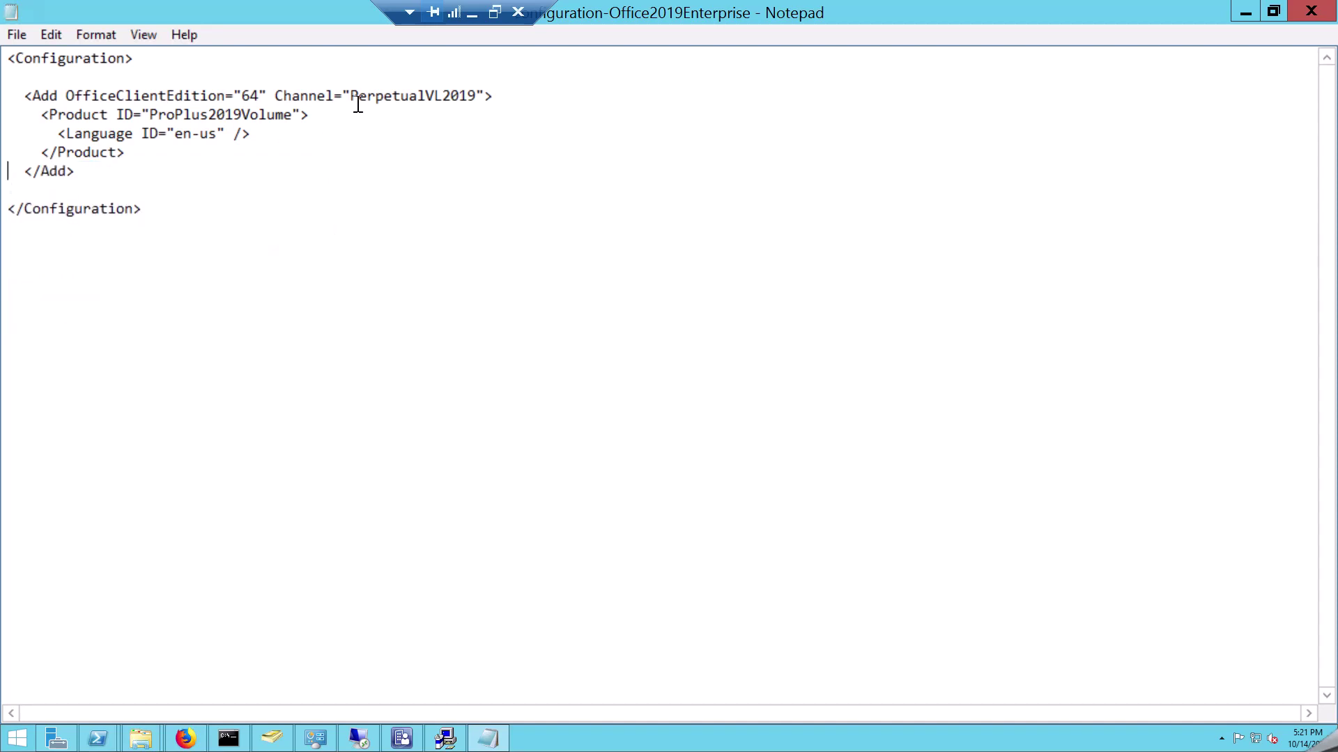
click(209, 98)
click(235, 114)
drag(146, 137, 216, 140)
drag(66, 152, 100, 152)
click(15, 181)
click(65, 236)
click(1311, 10)
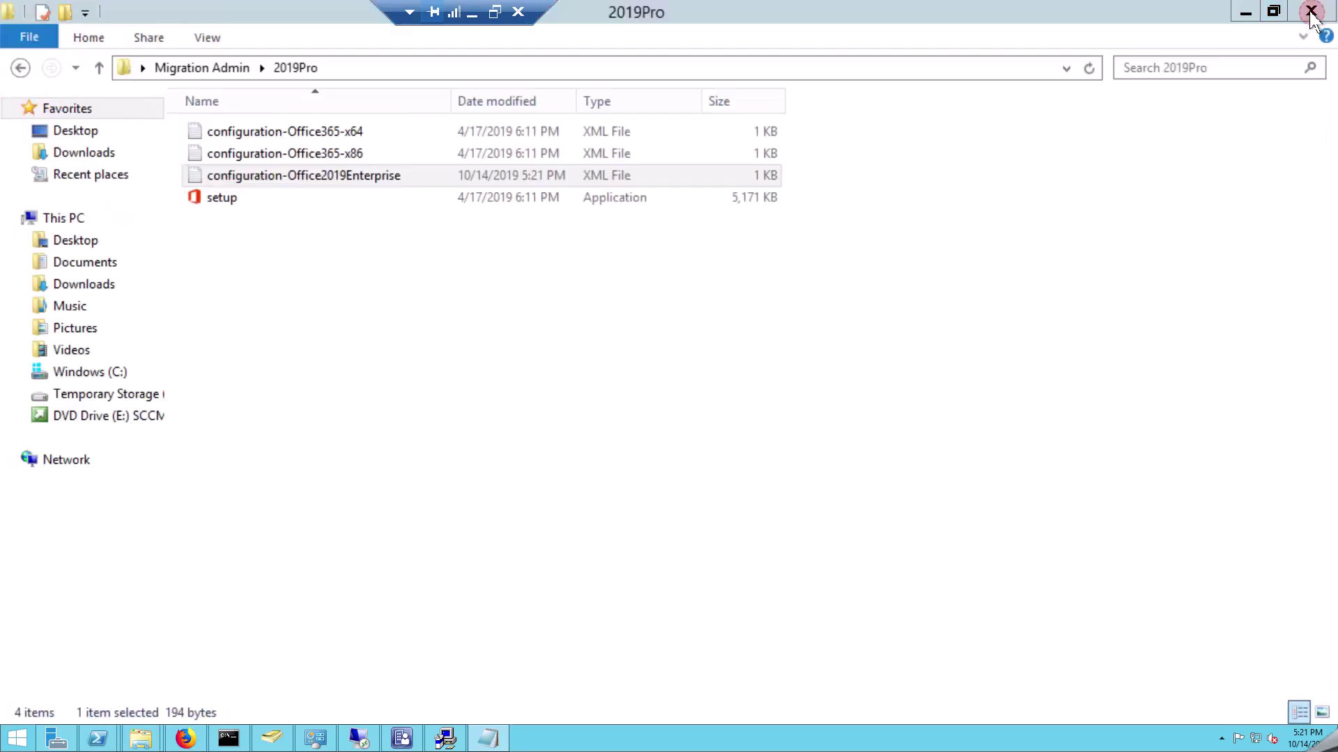
Rename the configuration XML to 'download' and reveal the 2019Pro folder path
right_click(356, 180)
click(415, 438)
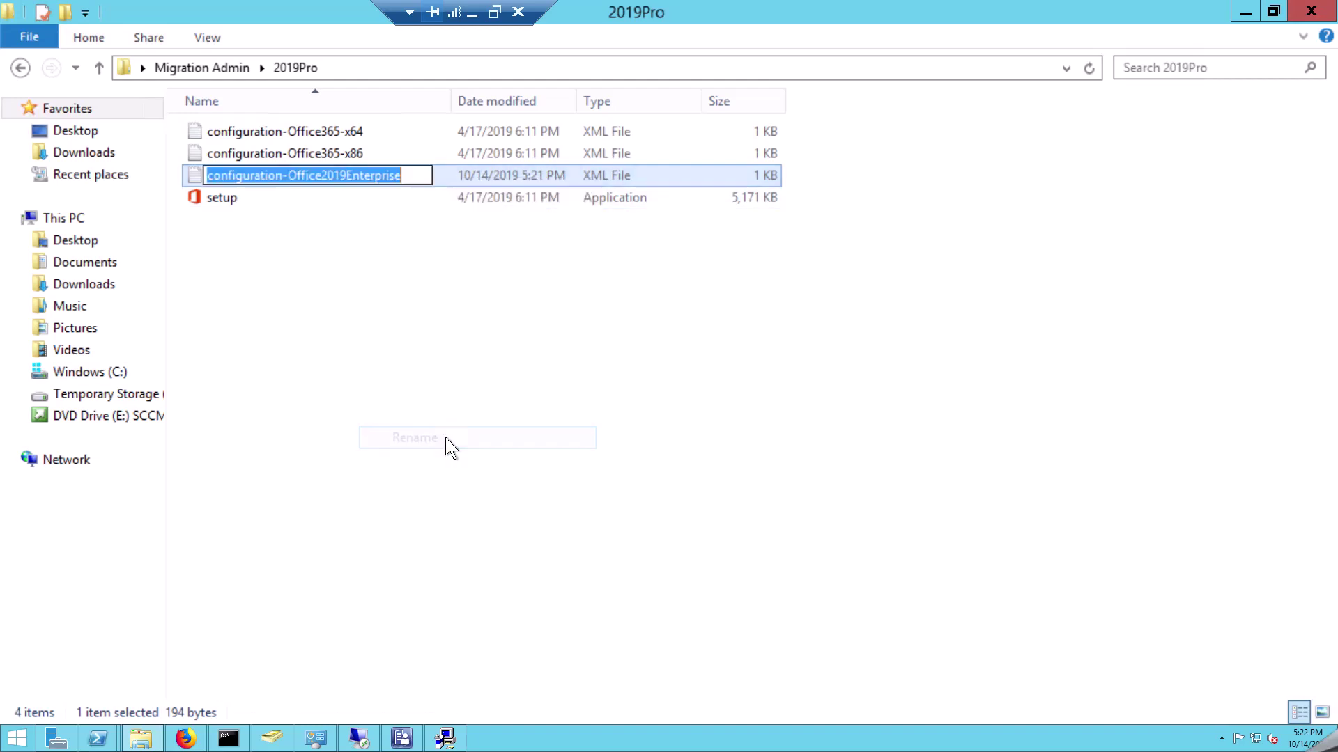
text(di)
key(BackSpace)
text(ownload)
key(Return)
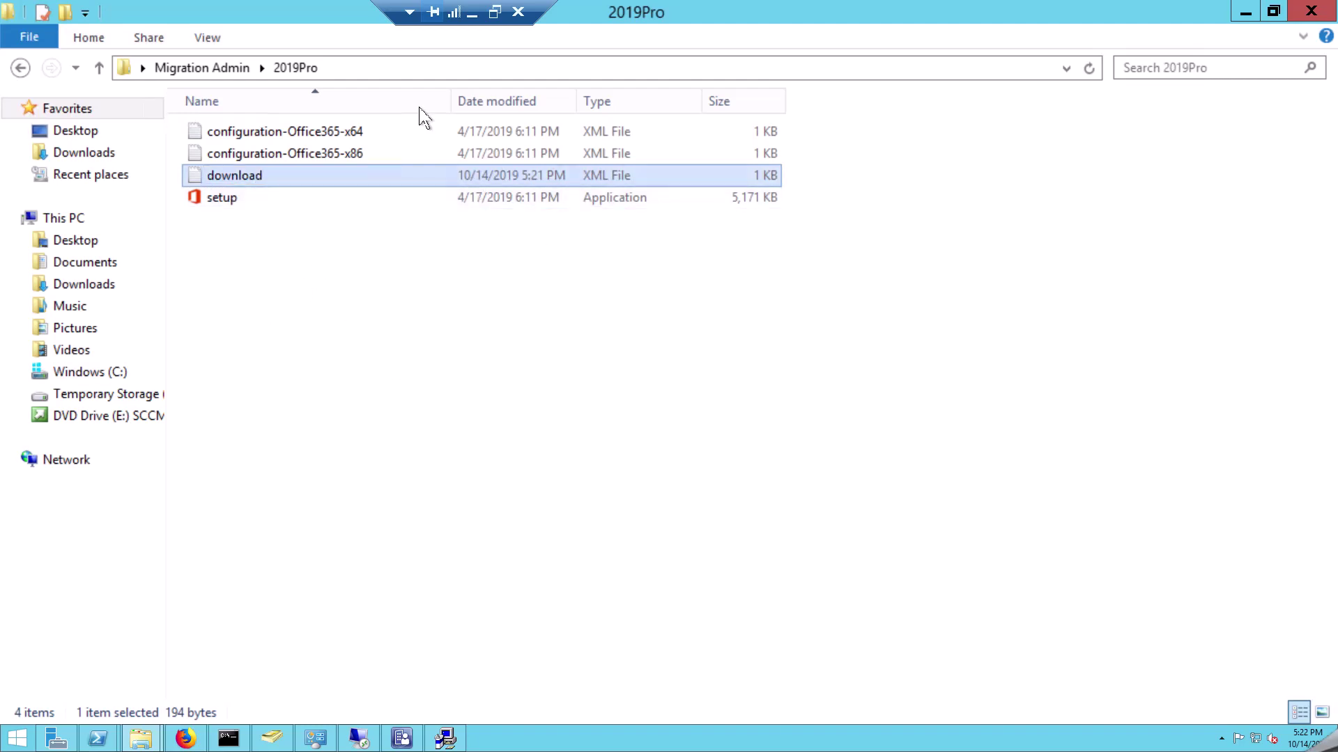
click(431, 67)
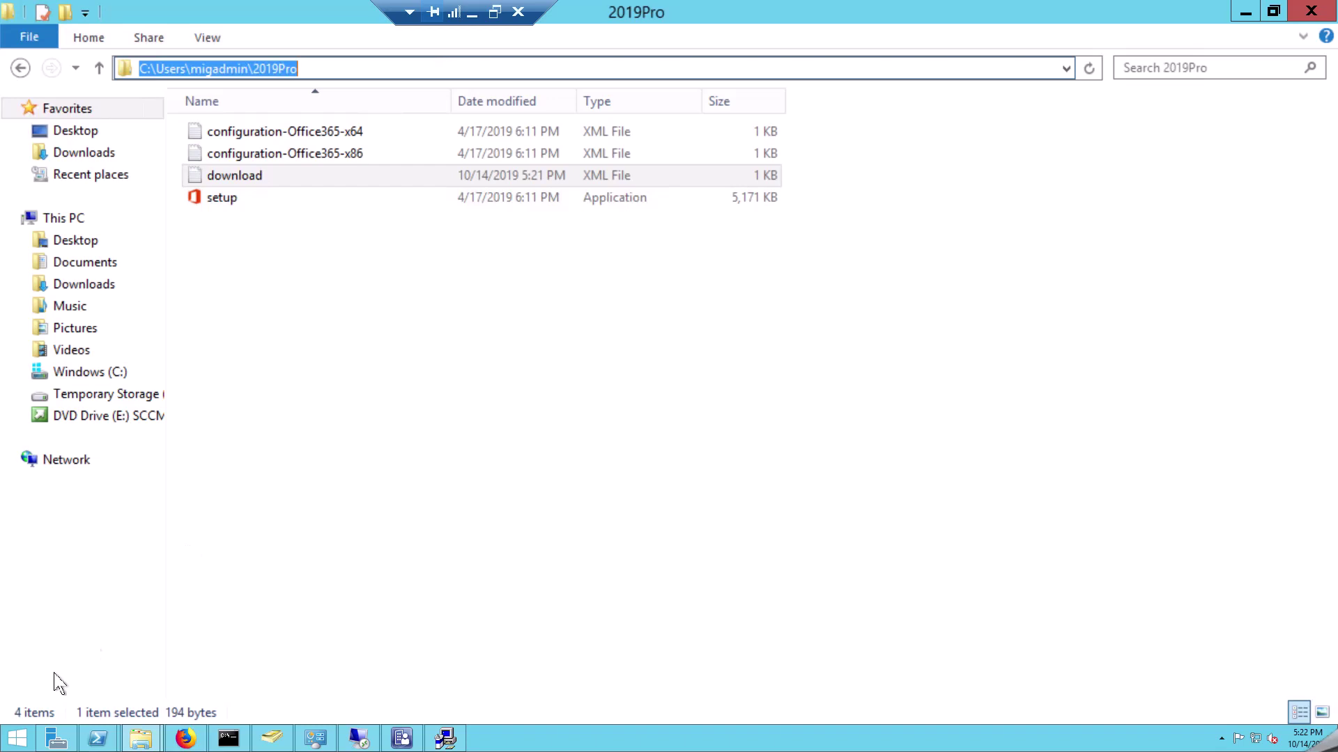
Open an elevated Command Prompt alongside the 2019Pro Explorer window
right_click(16, 740)
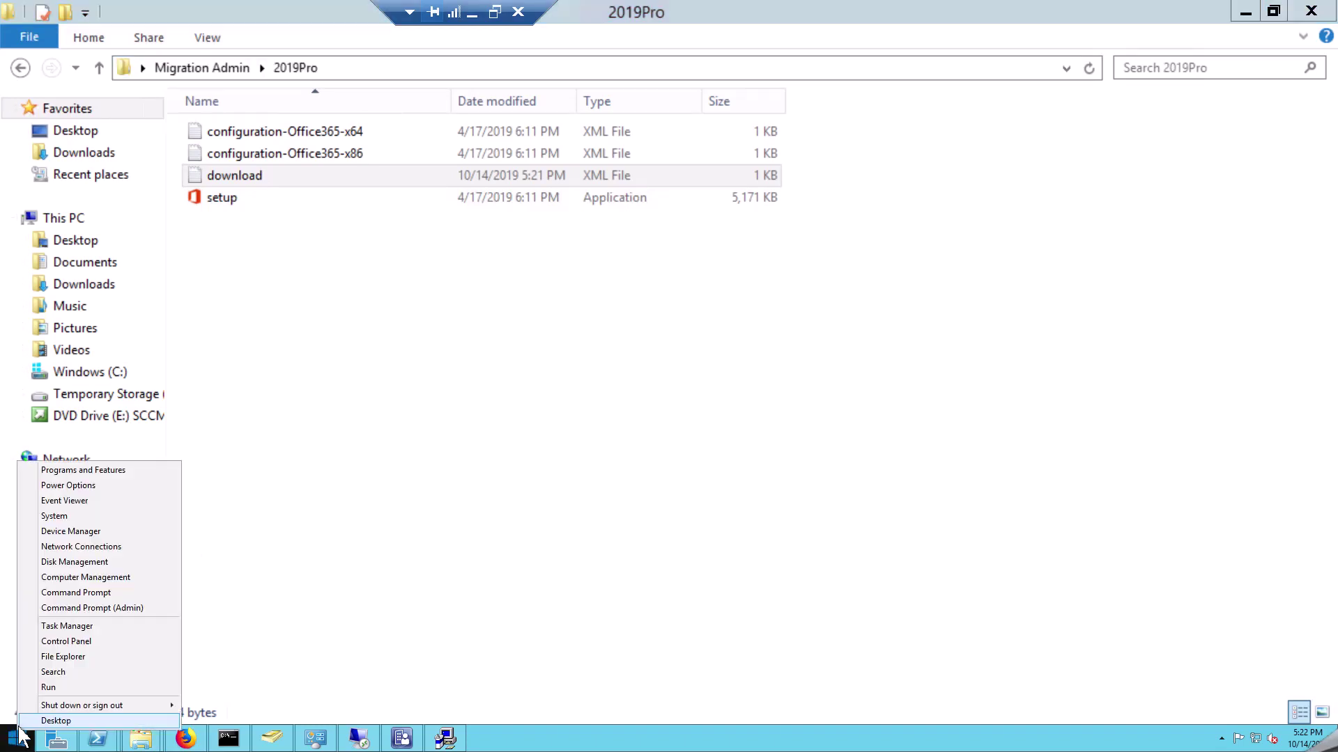
click(114, 609)
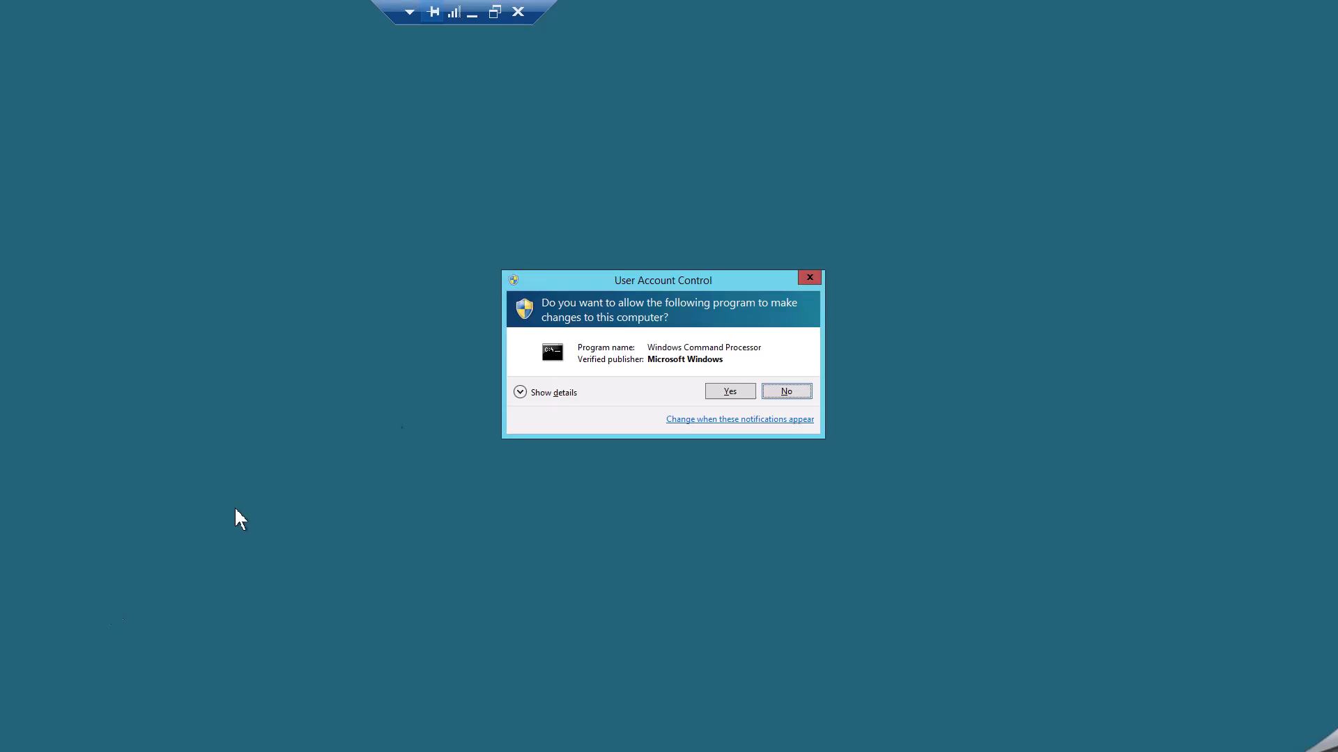
click(732, 392)
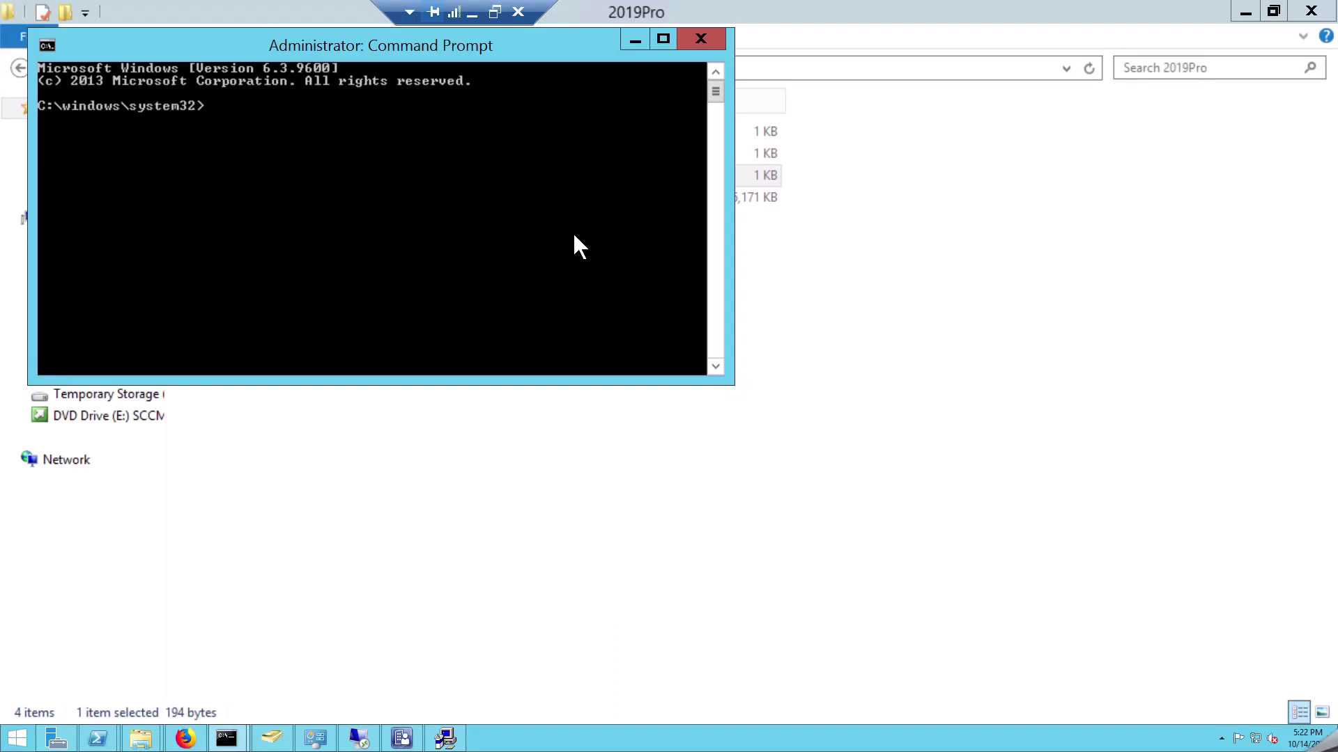
drag(419, 43, 875, 216)
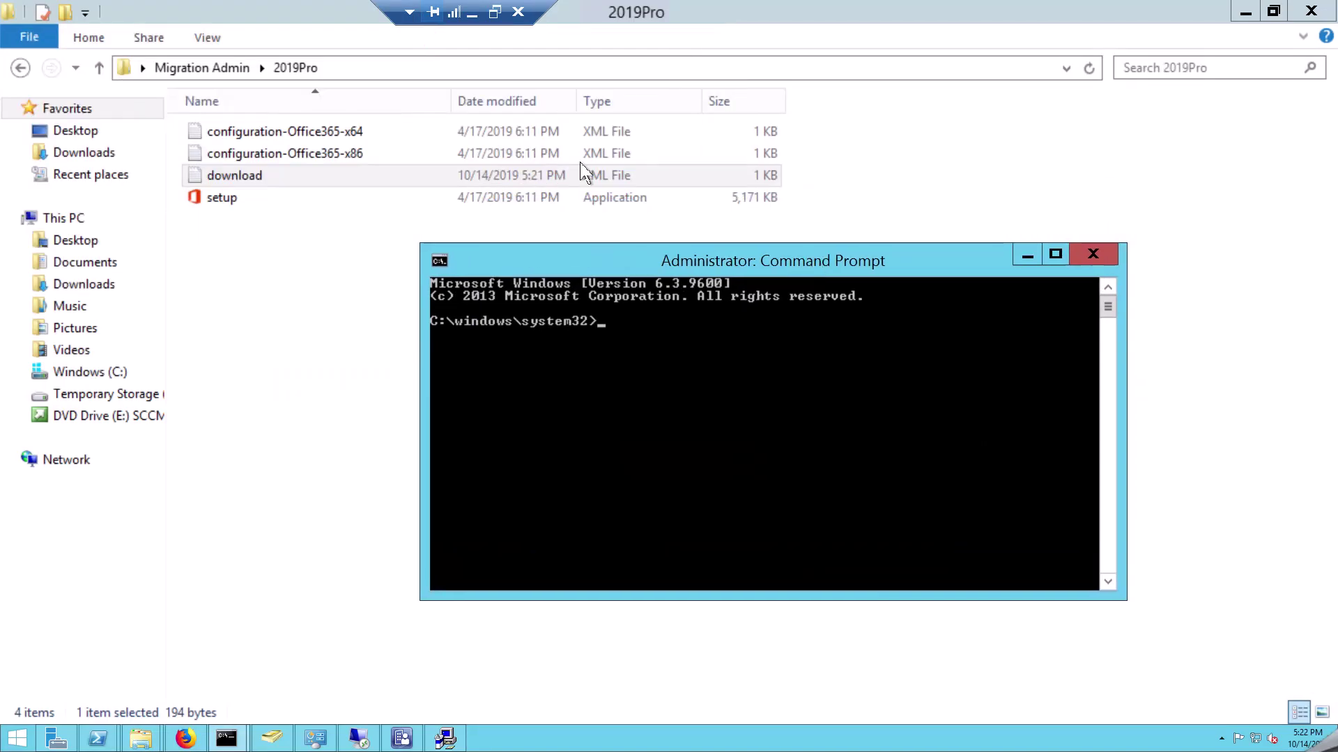
click(539, 69)
key(cmd+c)
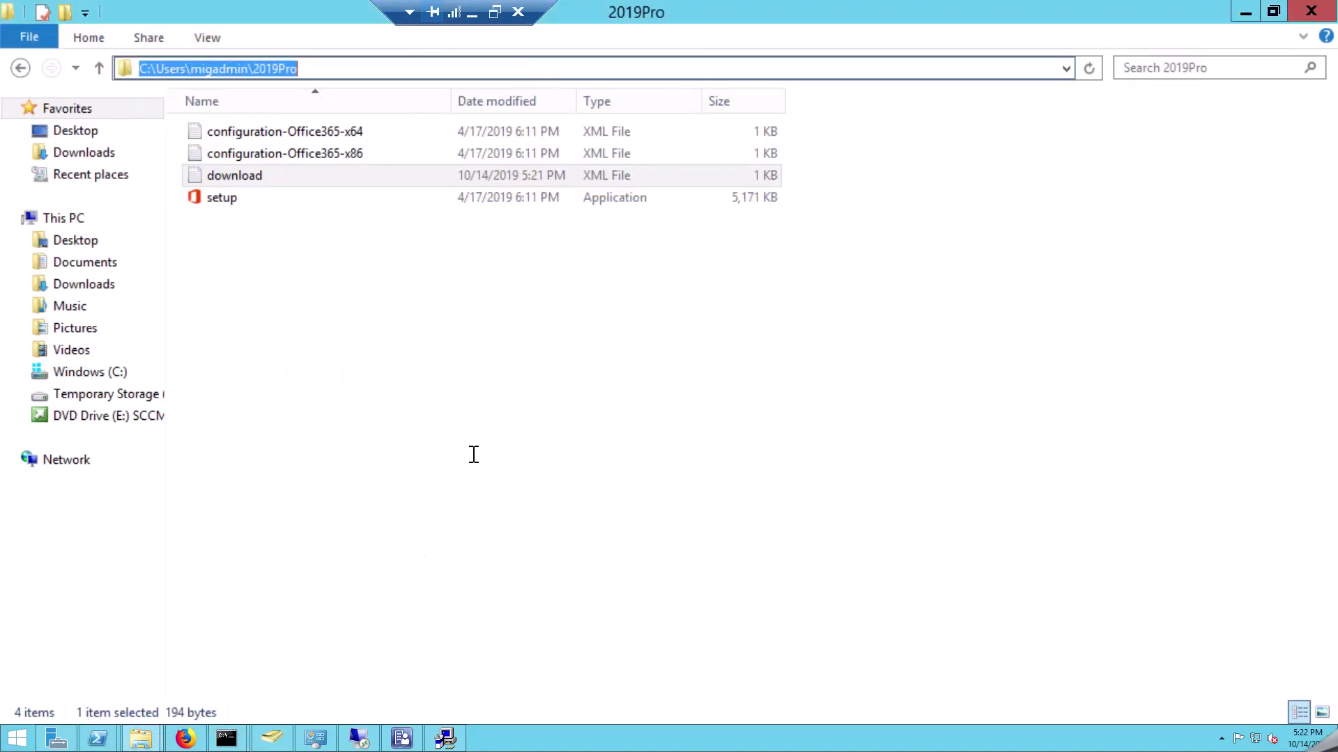
click(230, 738)
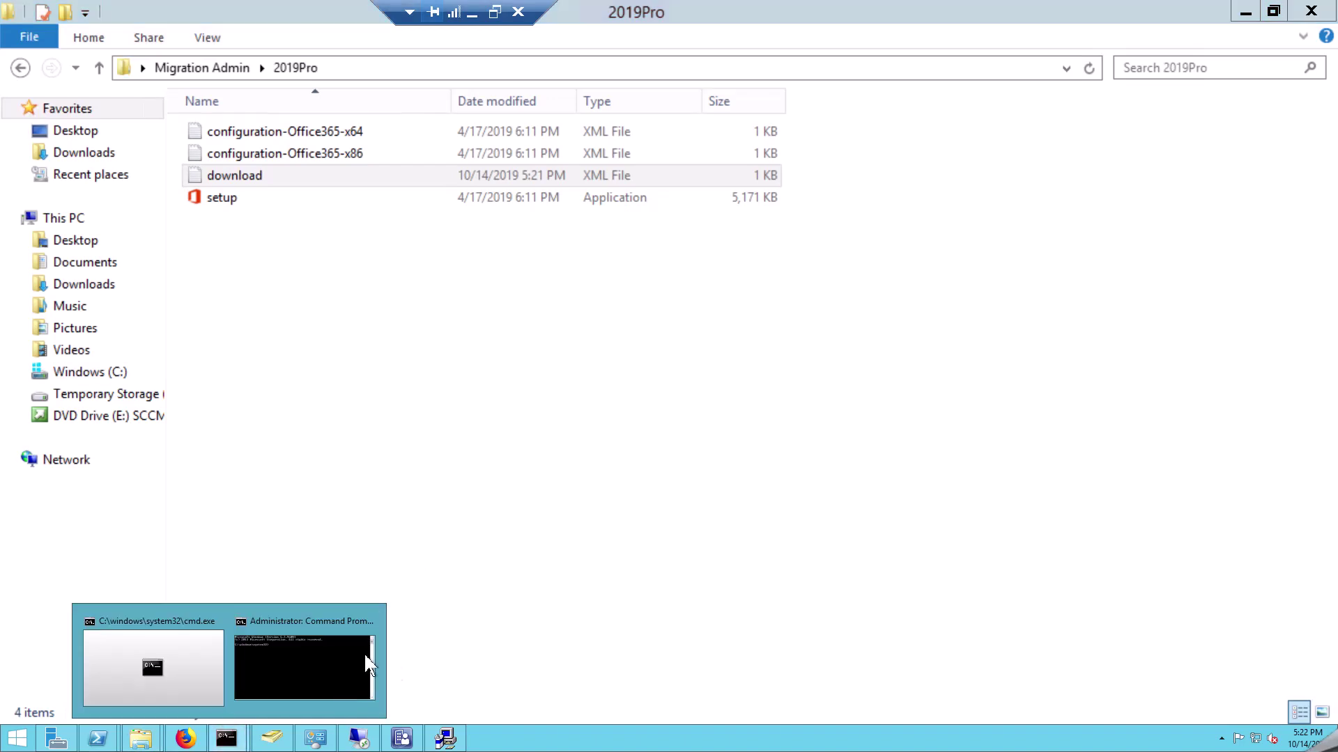
click(359, 656)
Change directory to the pasted 2019Pro folder path
text(cd\)
key(Return)
text(cd)
right_click(697, 422)
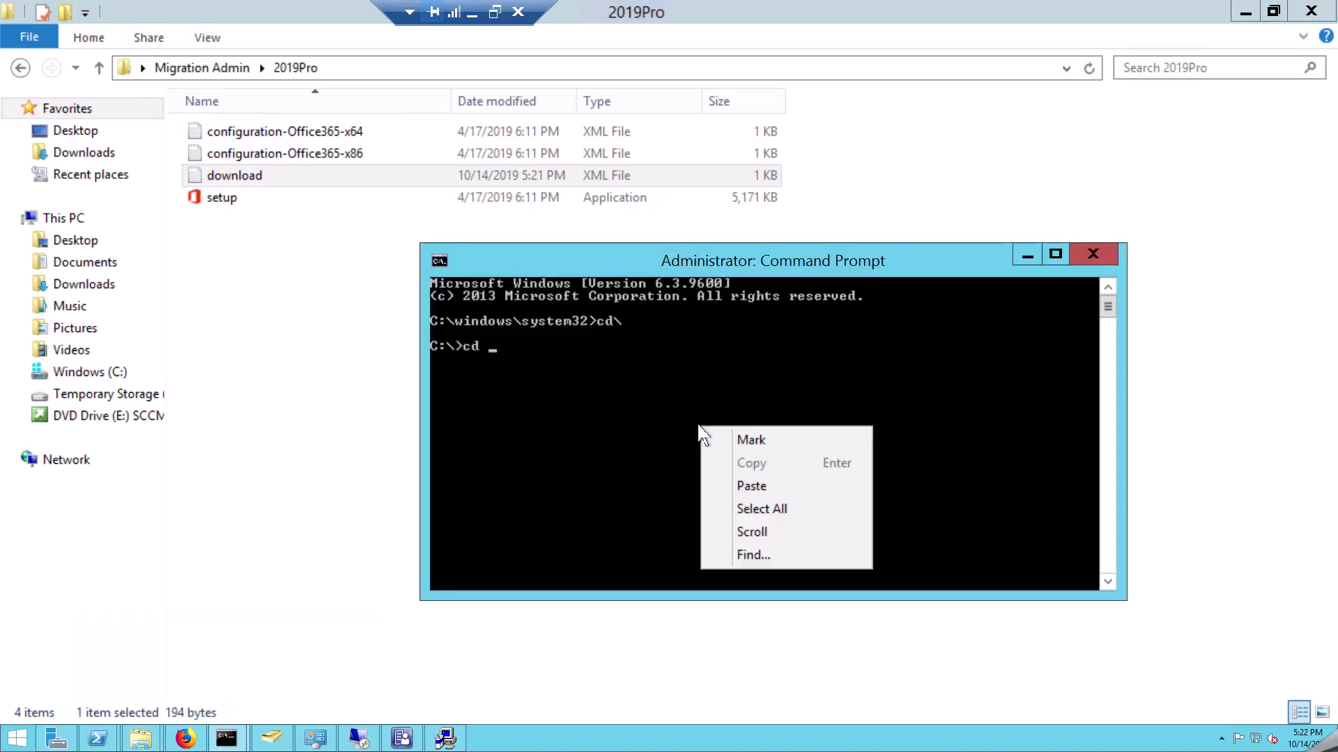
click(765, 484)
key(Return)
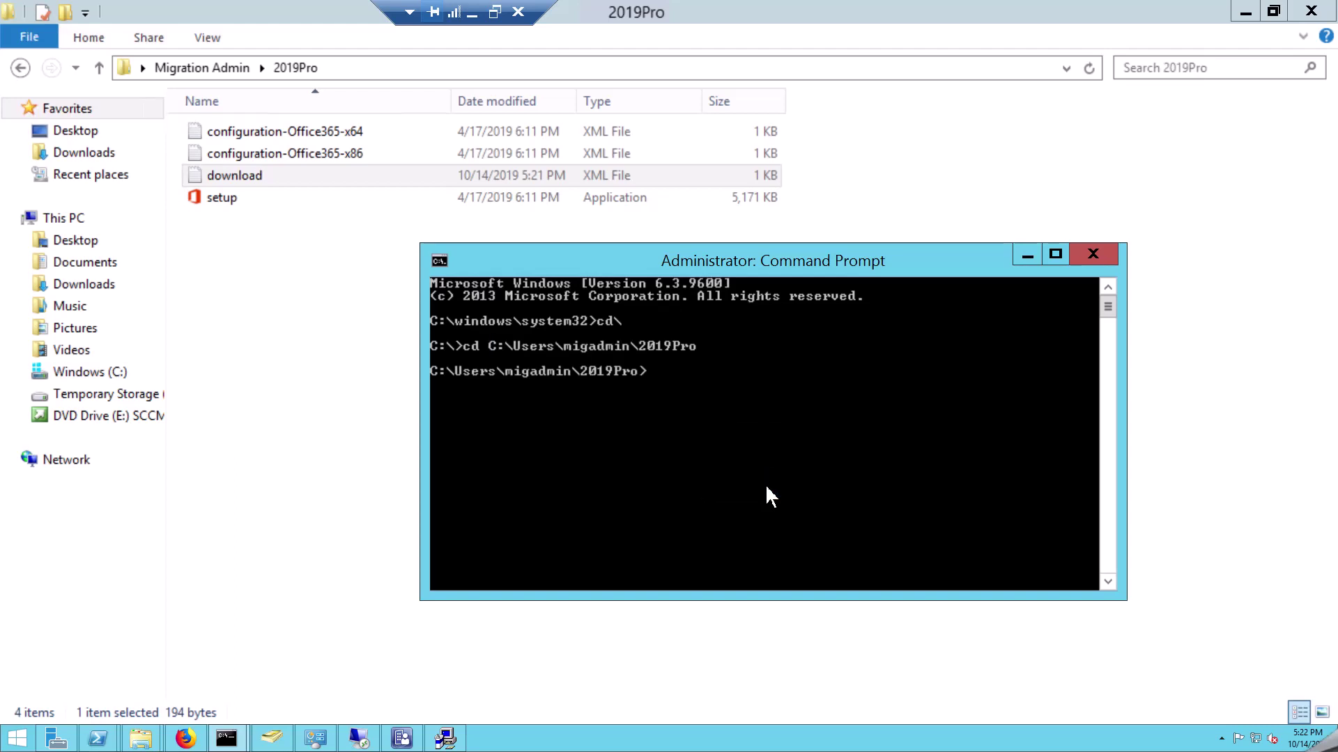
List the folder with dir, clear the screen, then enter 'setup.exe /download download.xml'
text(dir)
key(Return)
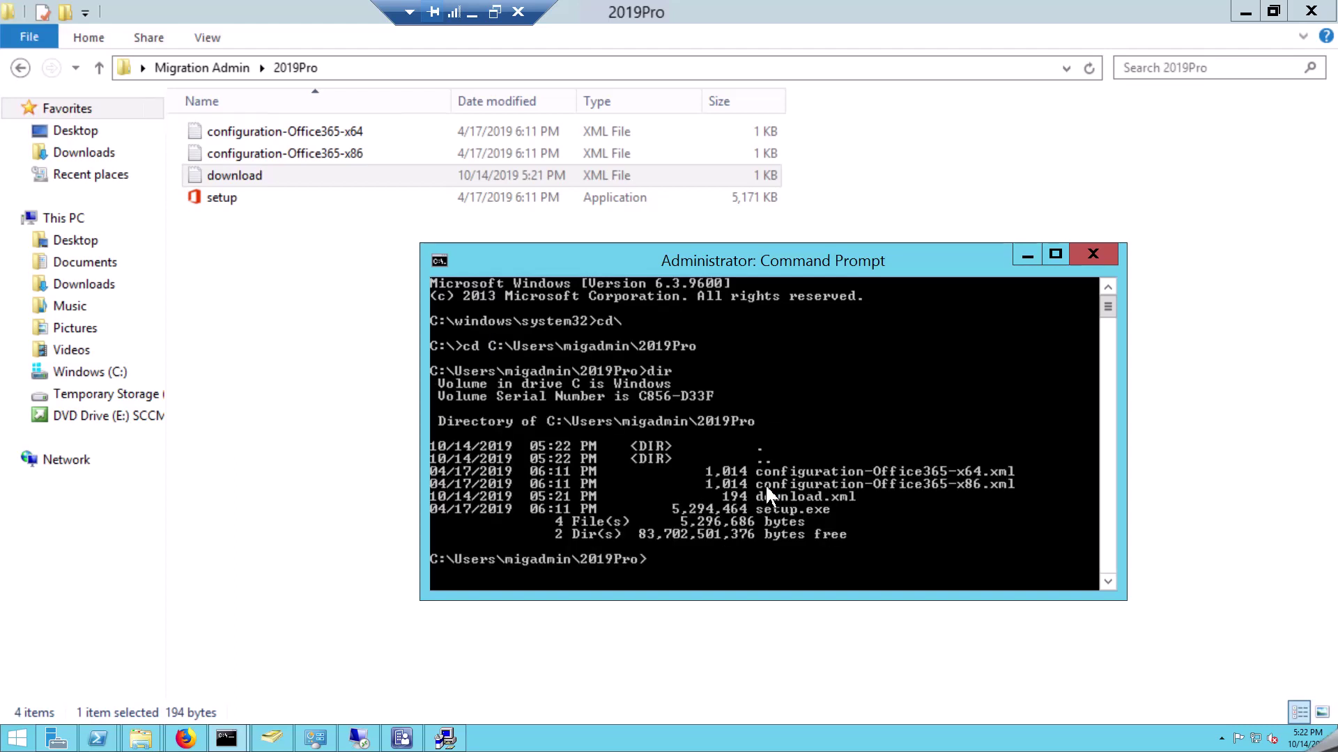
text(cls)
key(Return)
text(dir)
key(Return)
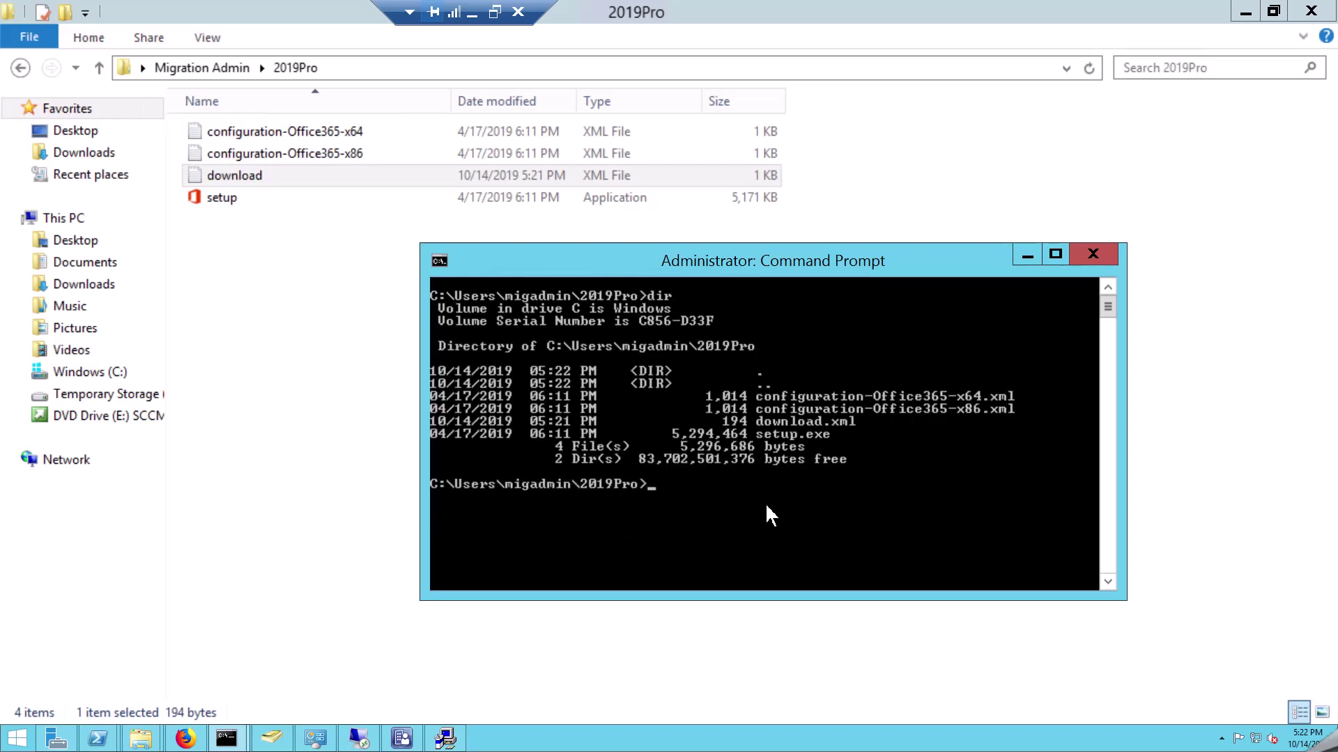
text(setup.exe /)
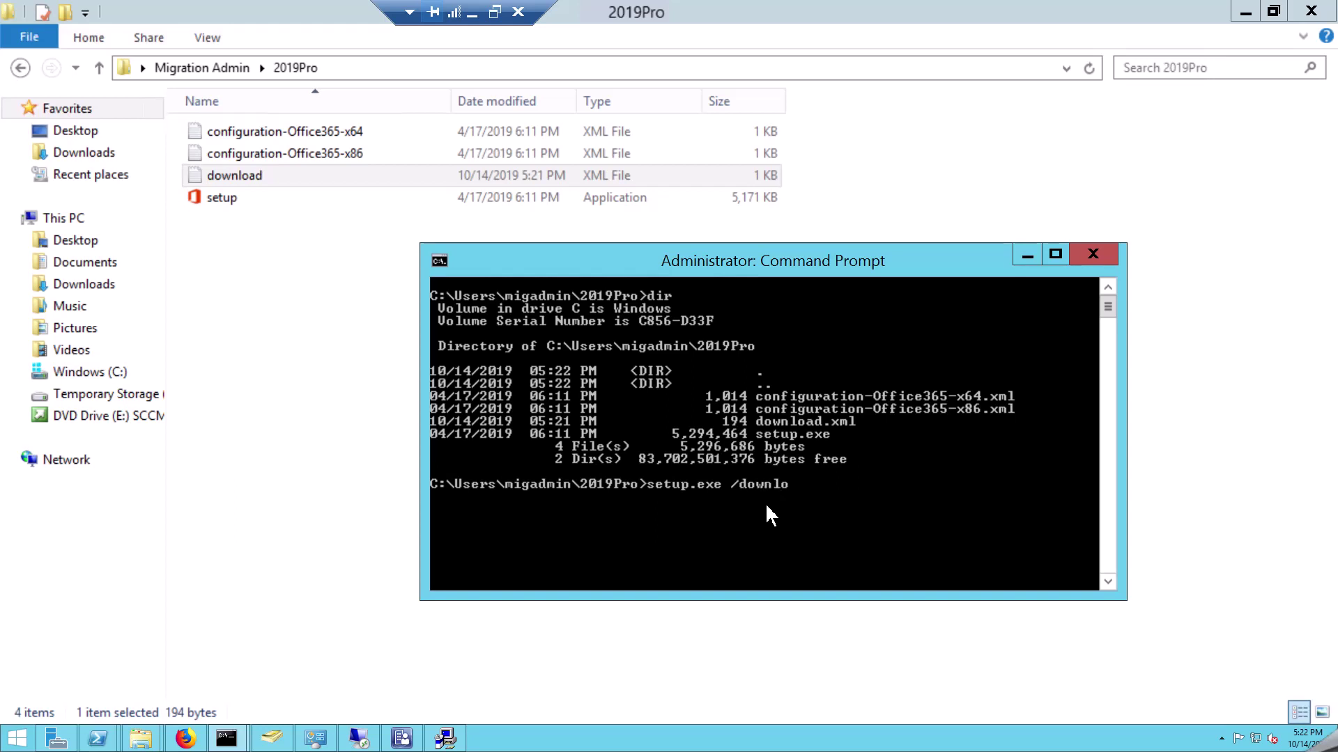
text(download.xml)
Run setup.exe /download download.xml in the administrator Command Prompt to start the Office download
click(270, 179)
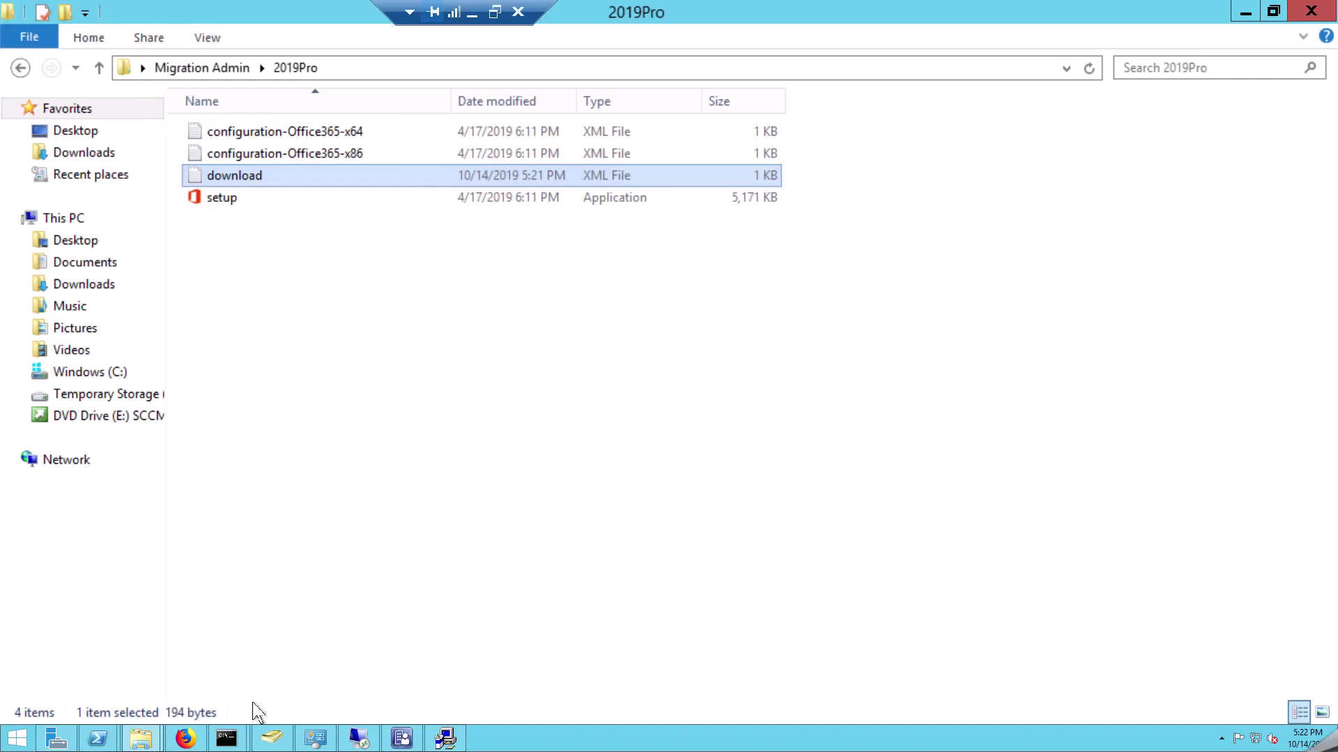
click(235, 743)
click(343, 654)
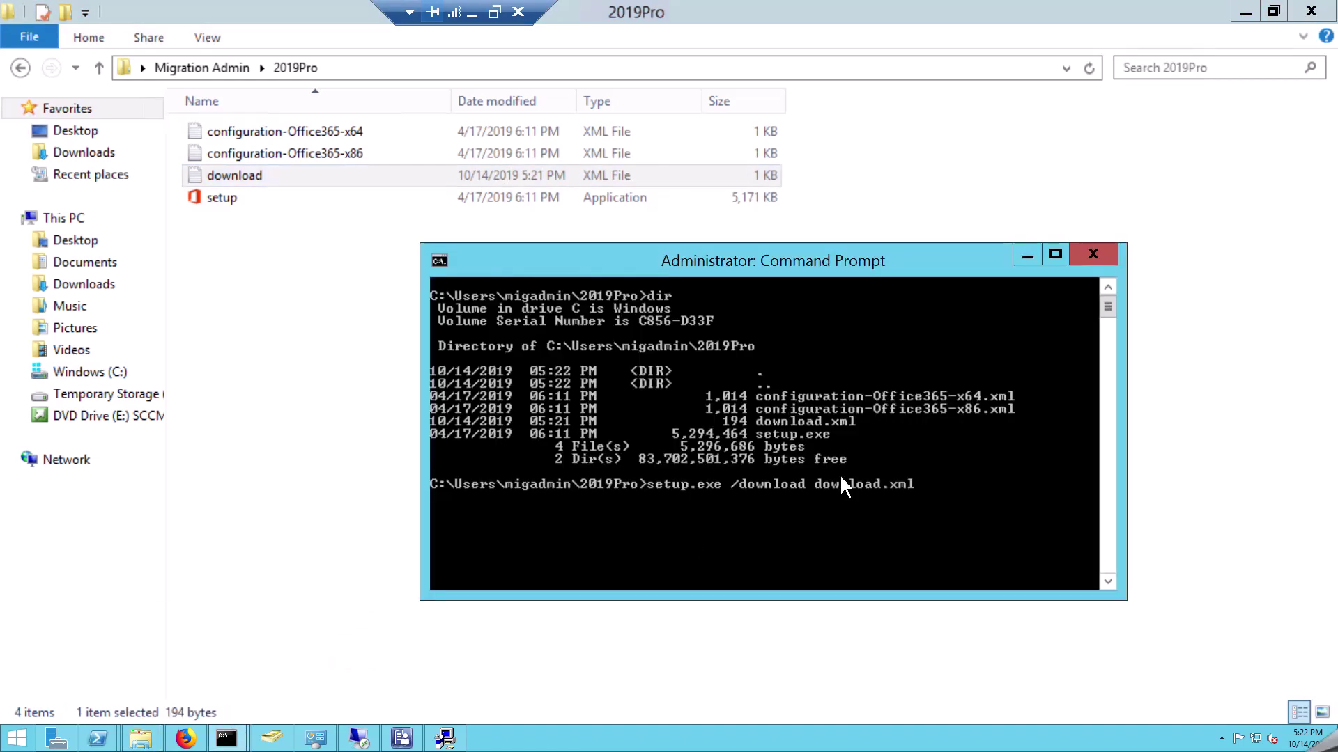
key(Return)
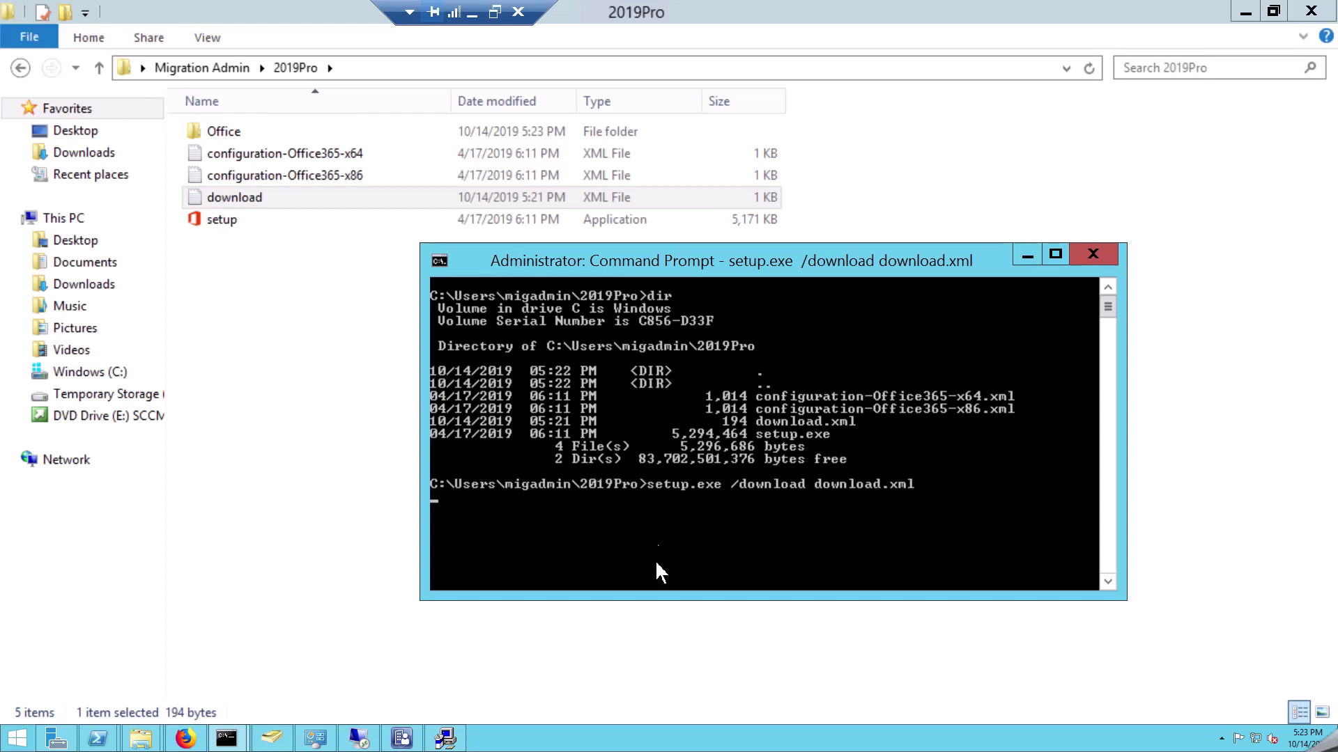
Open Task Manager's Performance graph for Ethernet to watch the download traffic
right_click(646, 744)
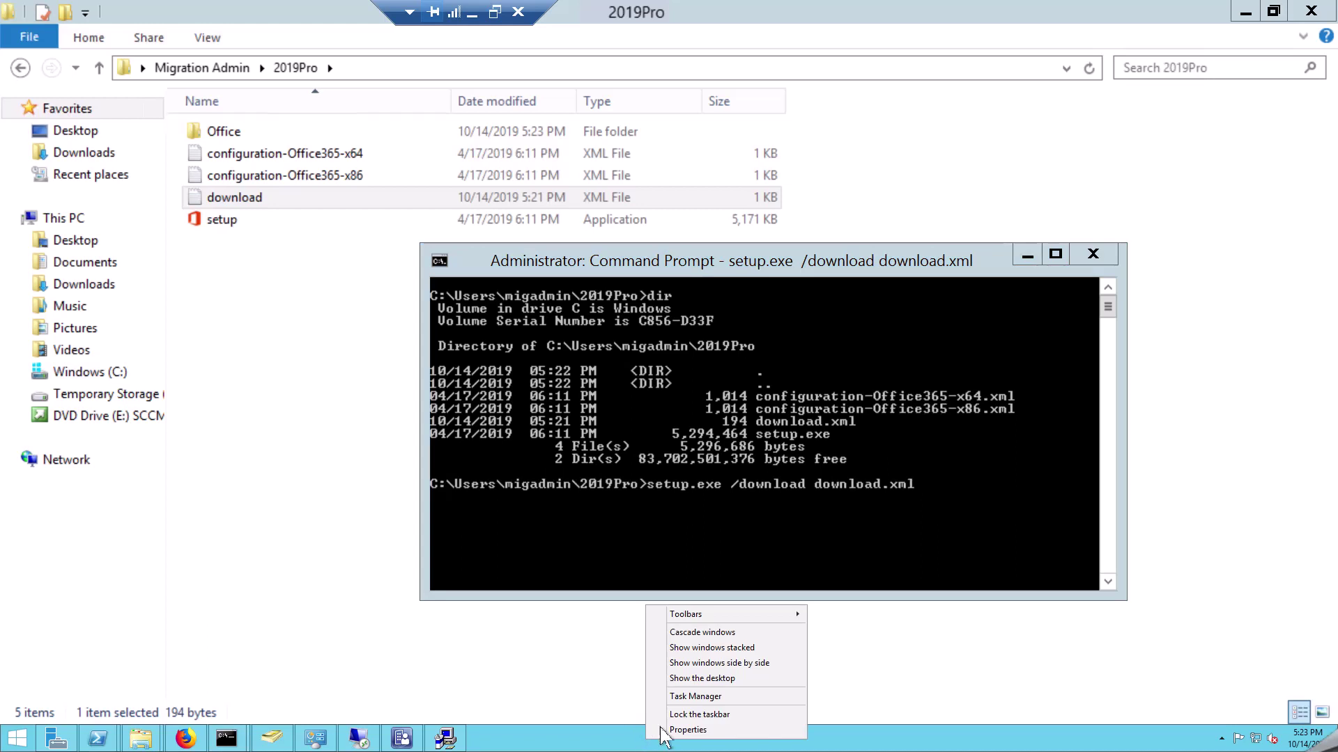
click(696, 693)
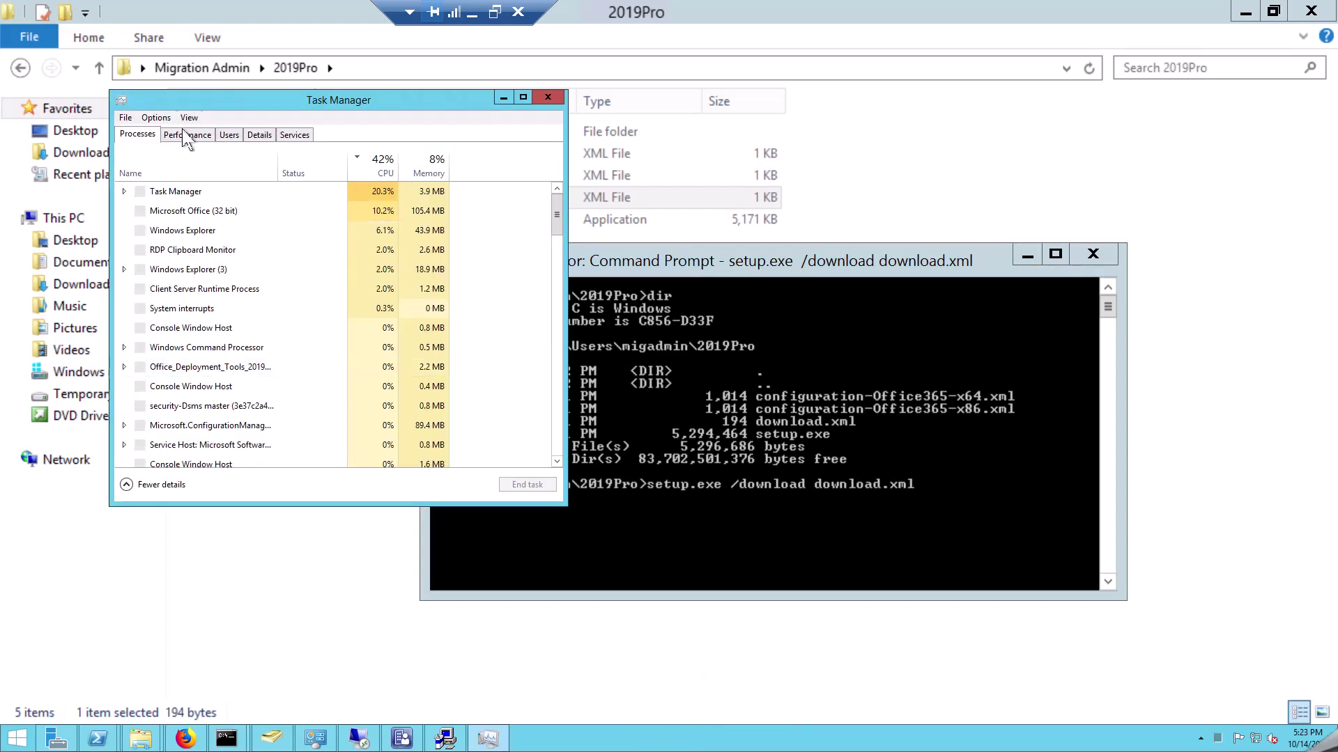
click(186, 134)
click(157, 235)
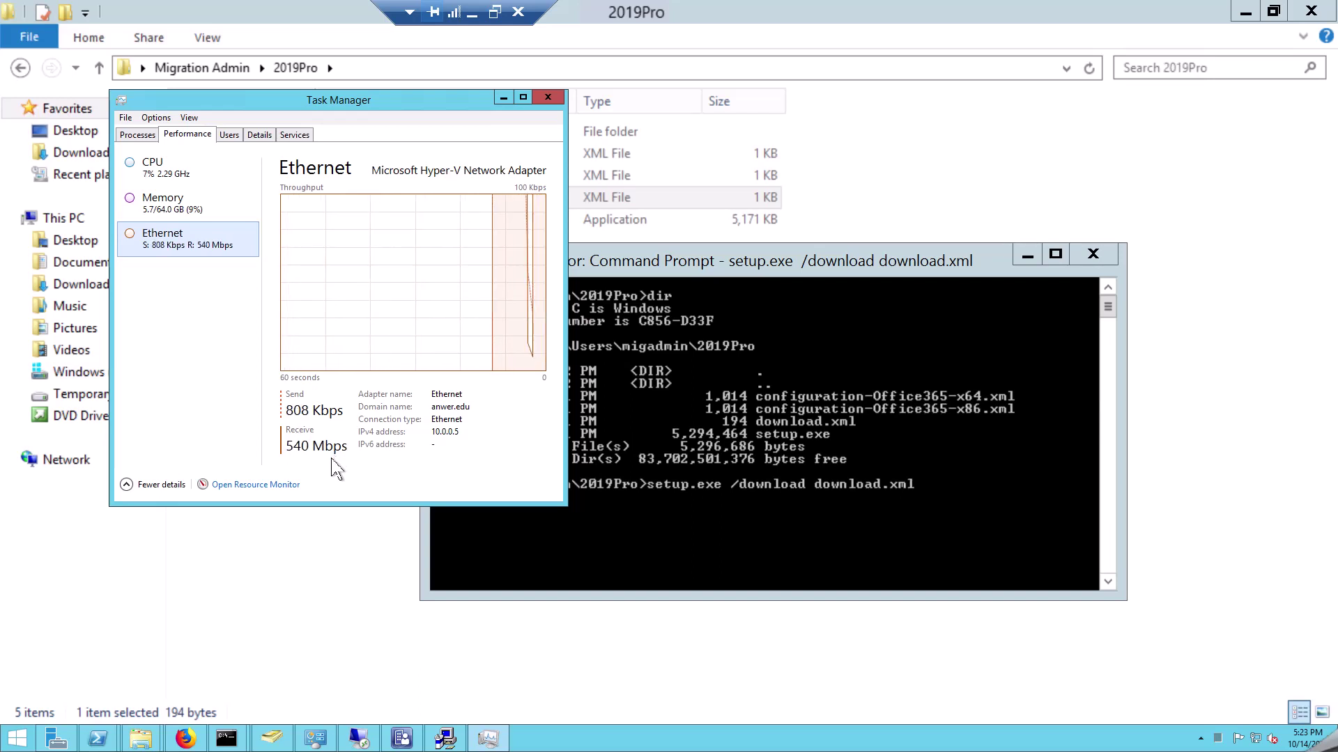
Check the Command Prompt's progress and keep watching Ethernet throughput until the download finishes
click(713, 421)
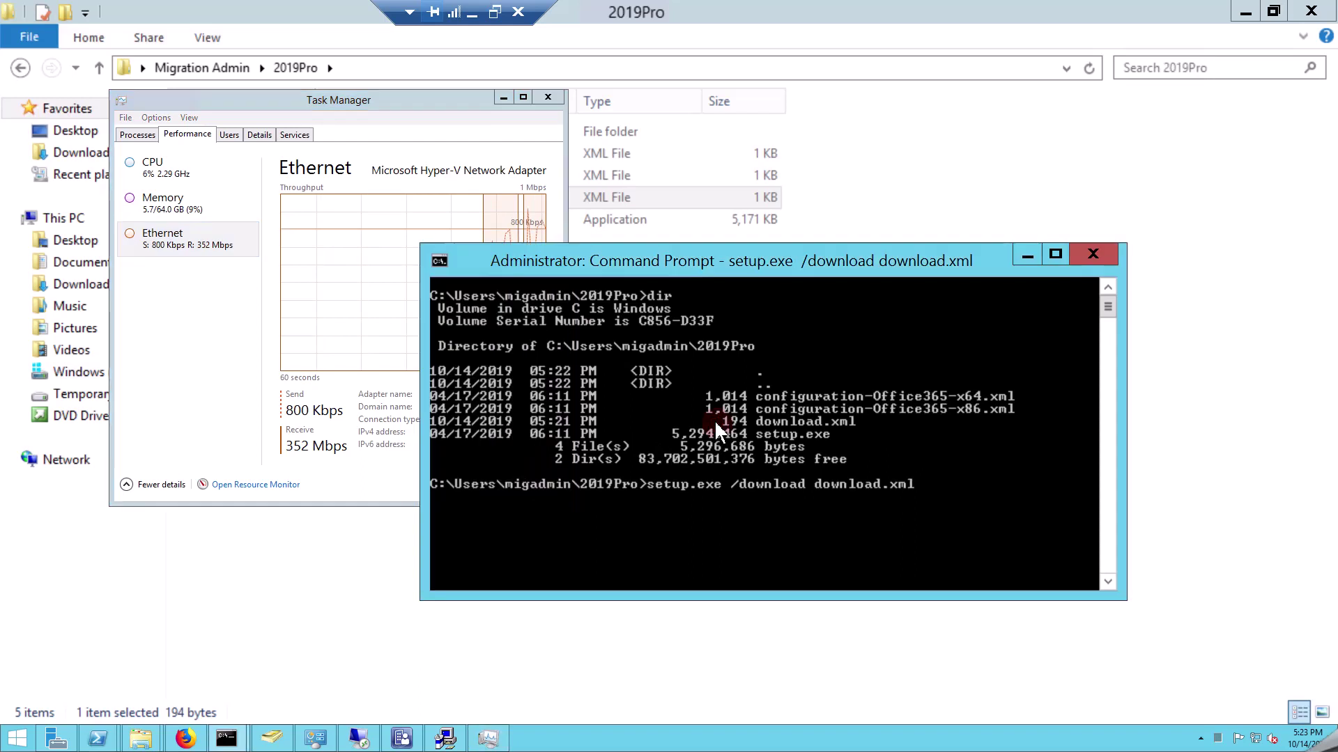
click(223, 390)
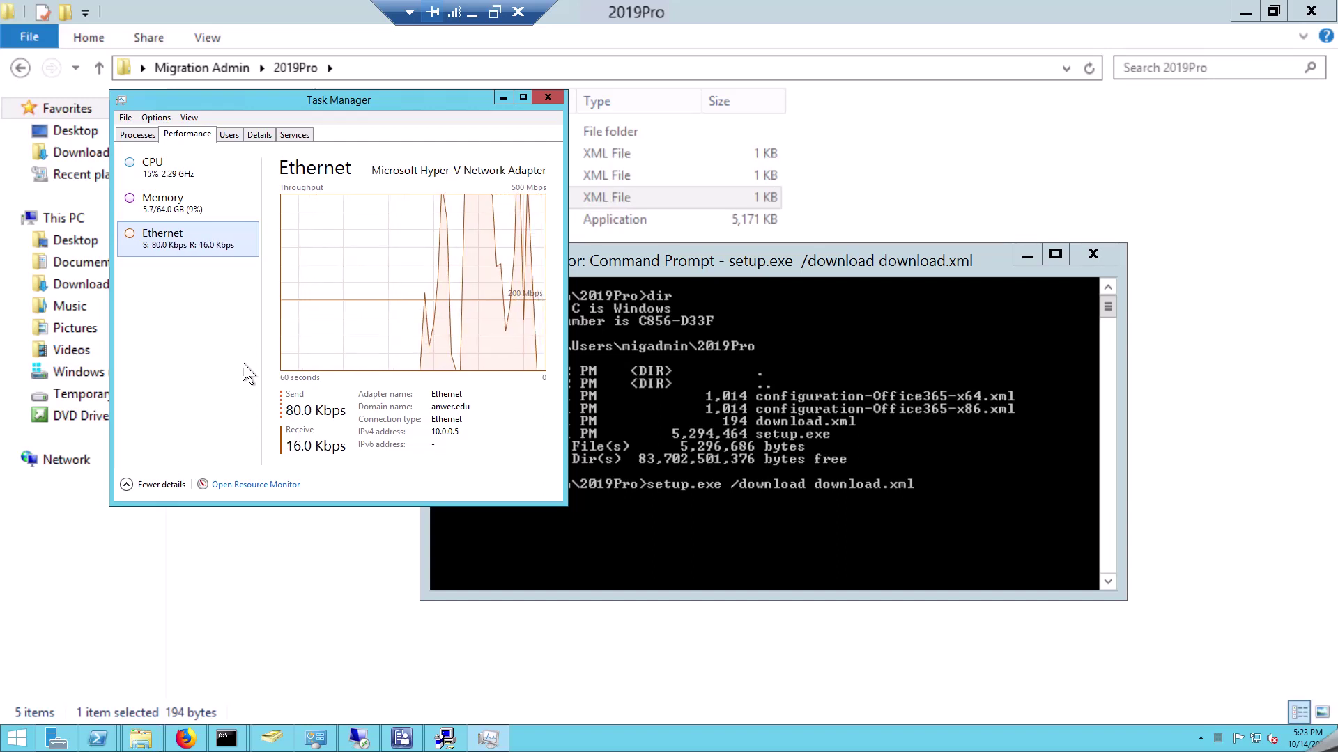
click(473, 12)
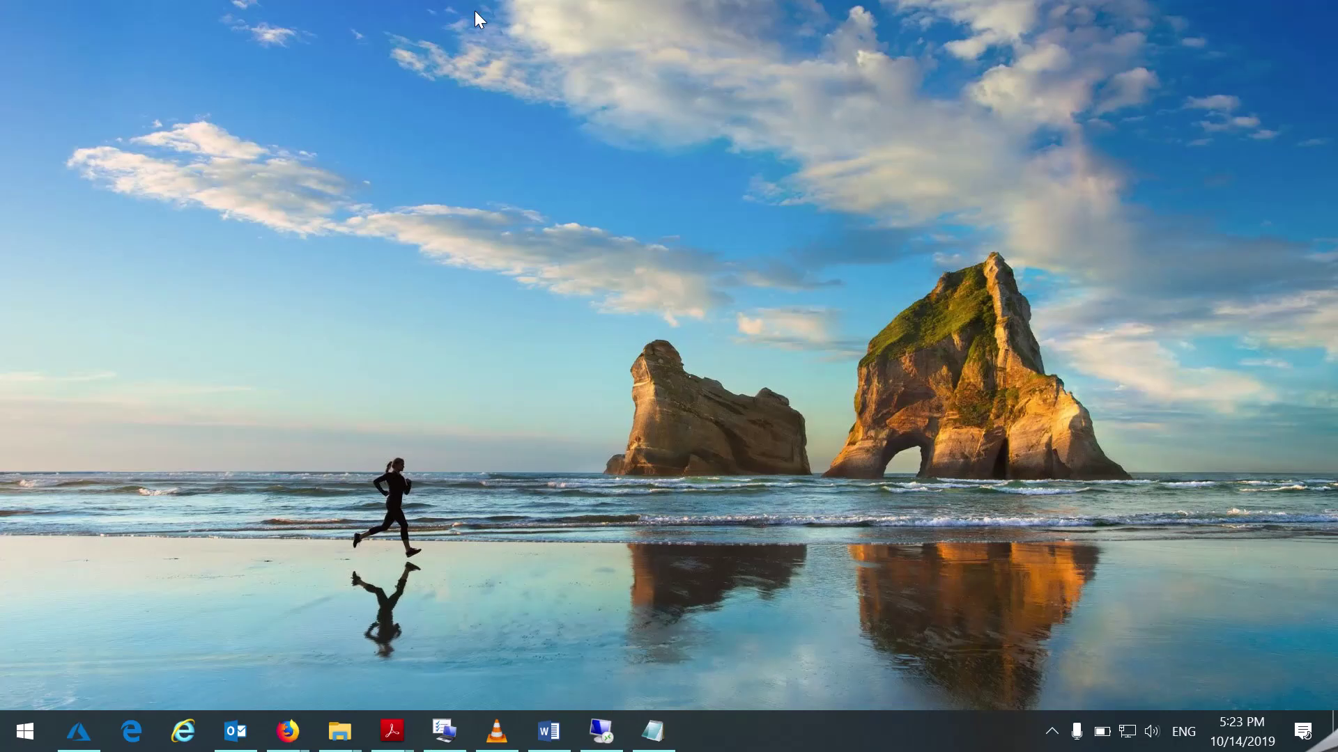
click(600, 731)
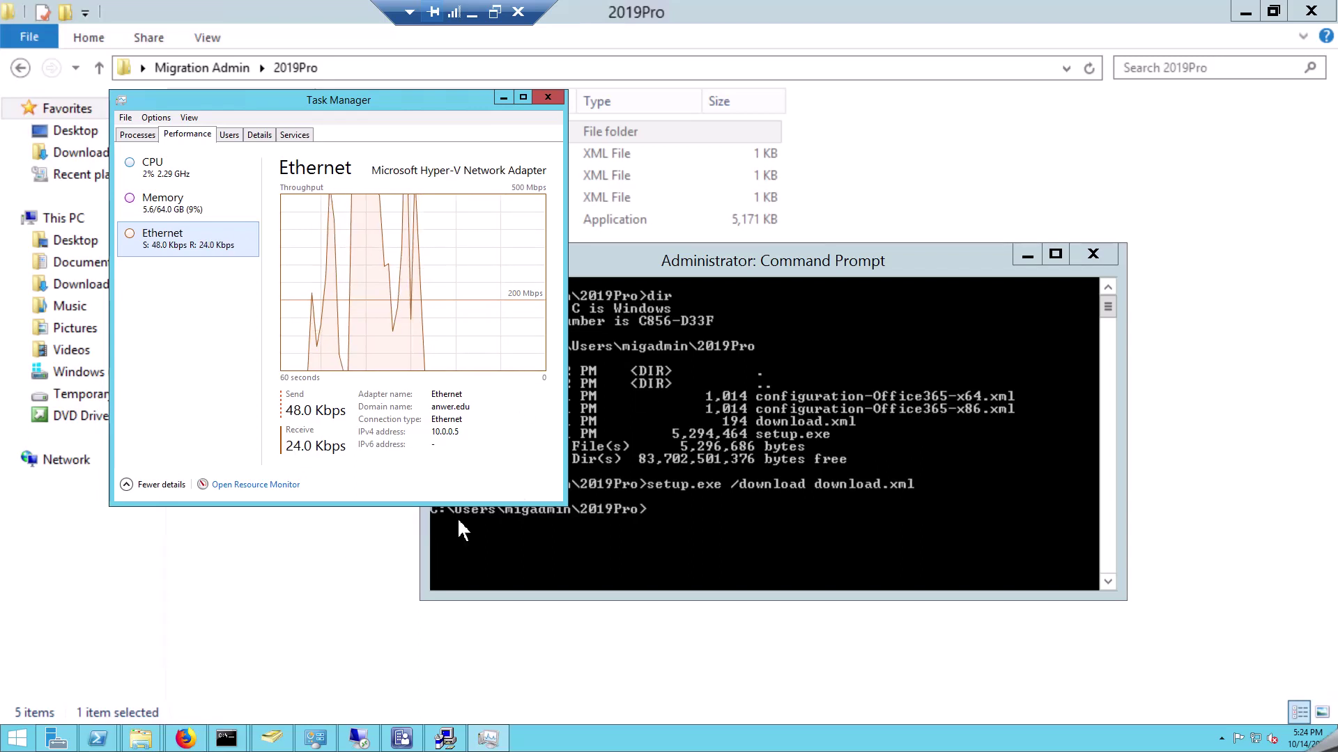
Confirm in its Properties that the new Office folder holds 1.78 GB
click(346, 545)
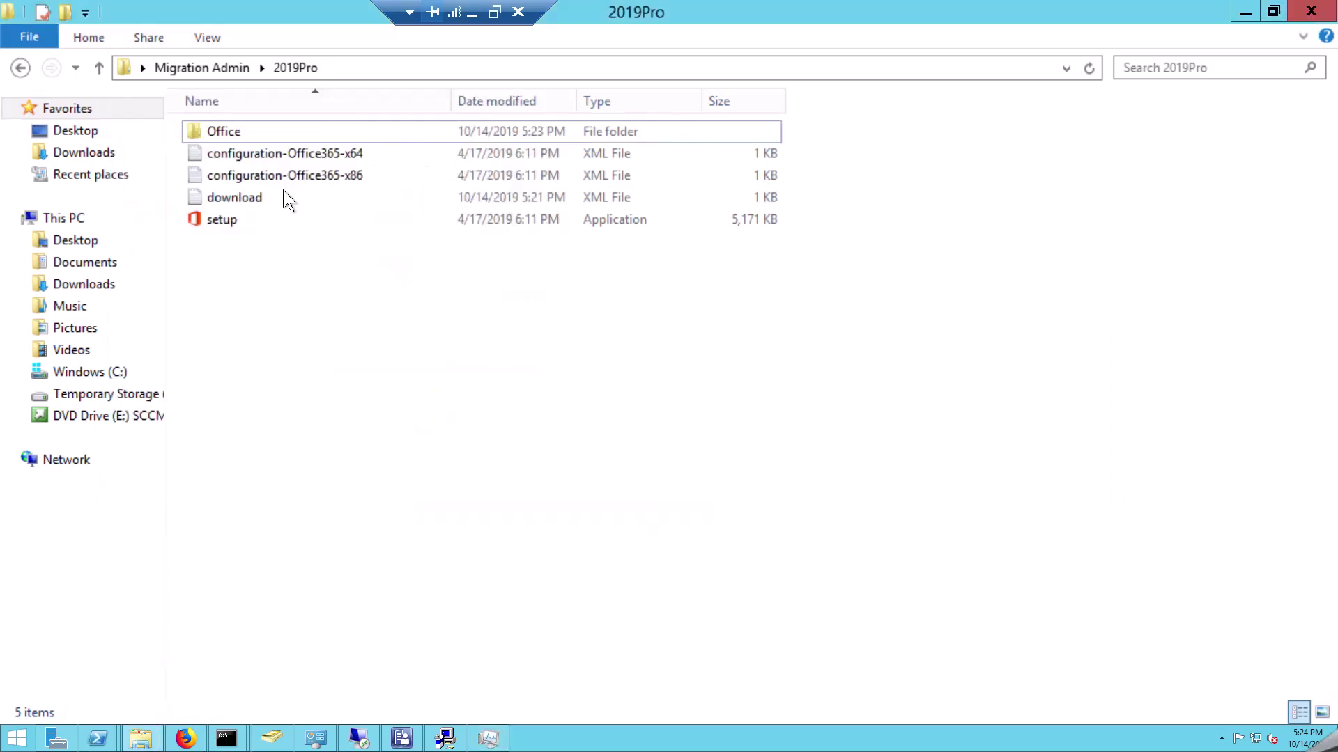
double_click(225, 132)
right_click(225, 132)
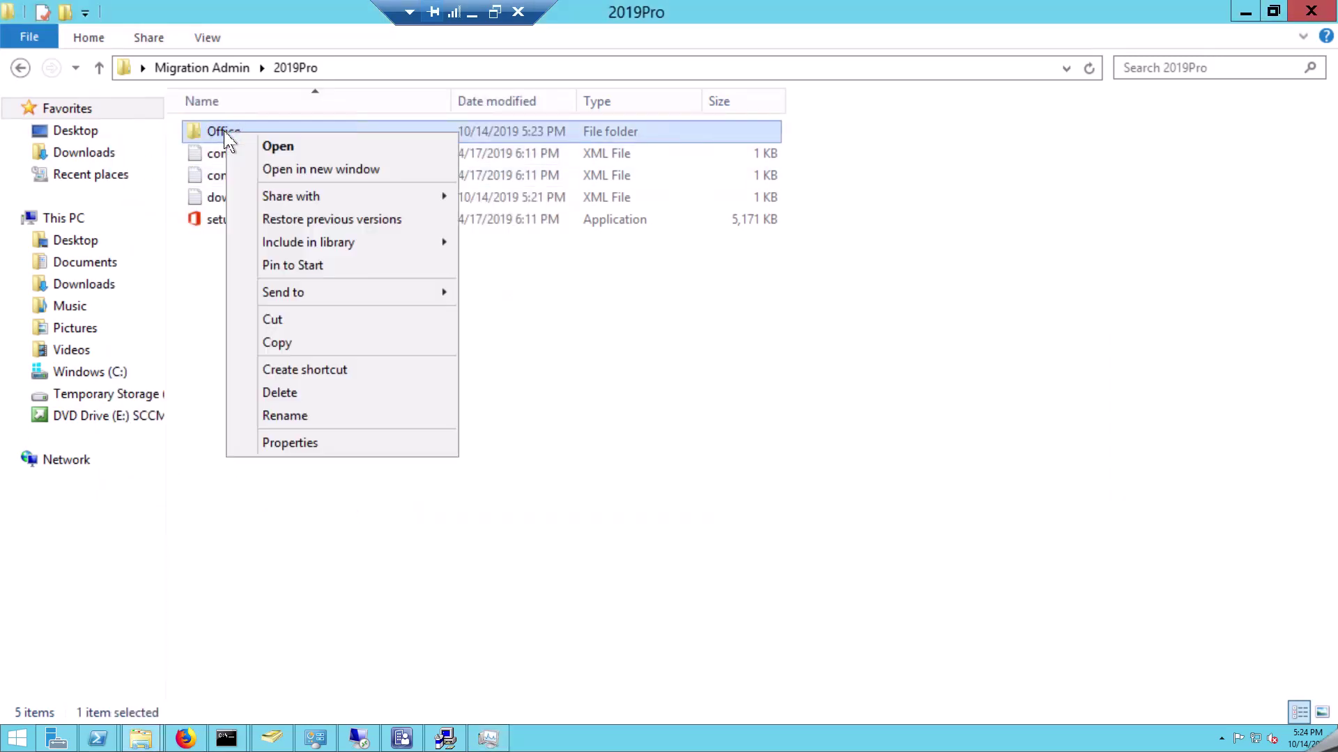
click(328, 449)
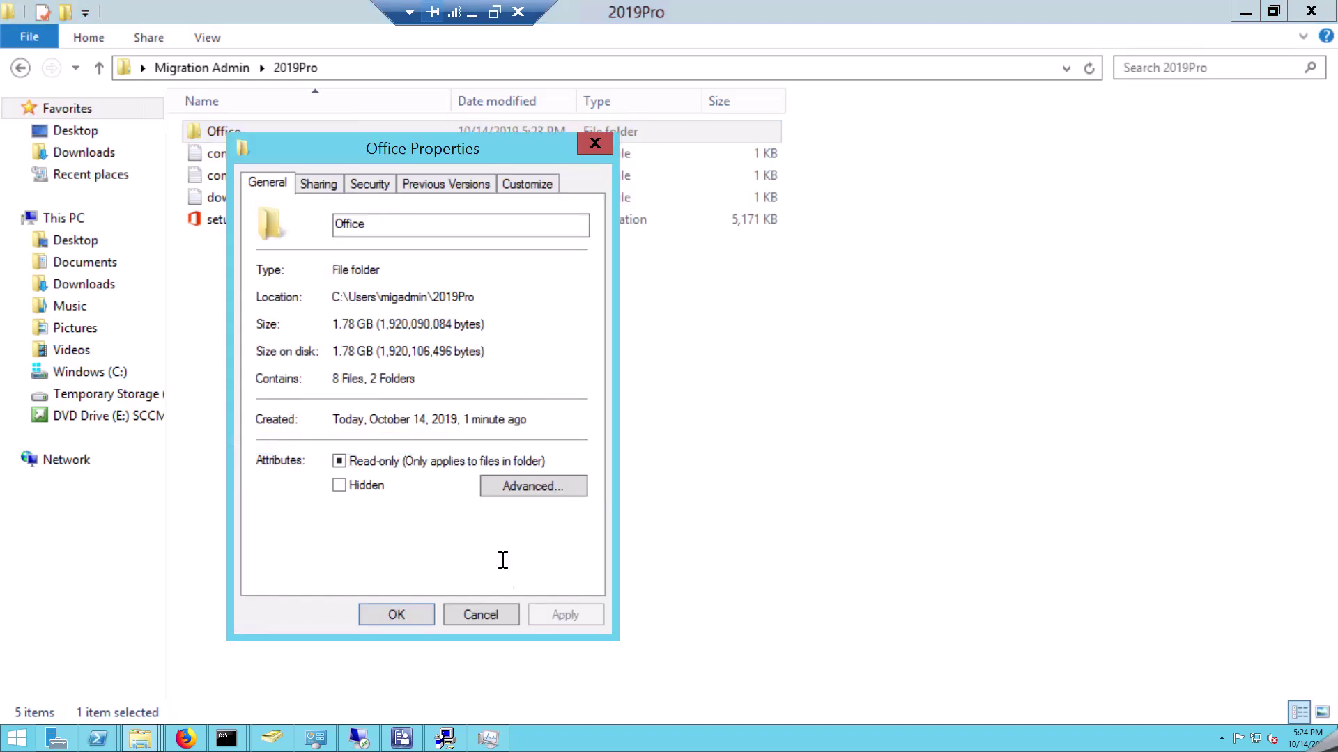
click(487, 616)
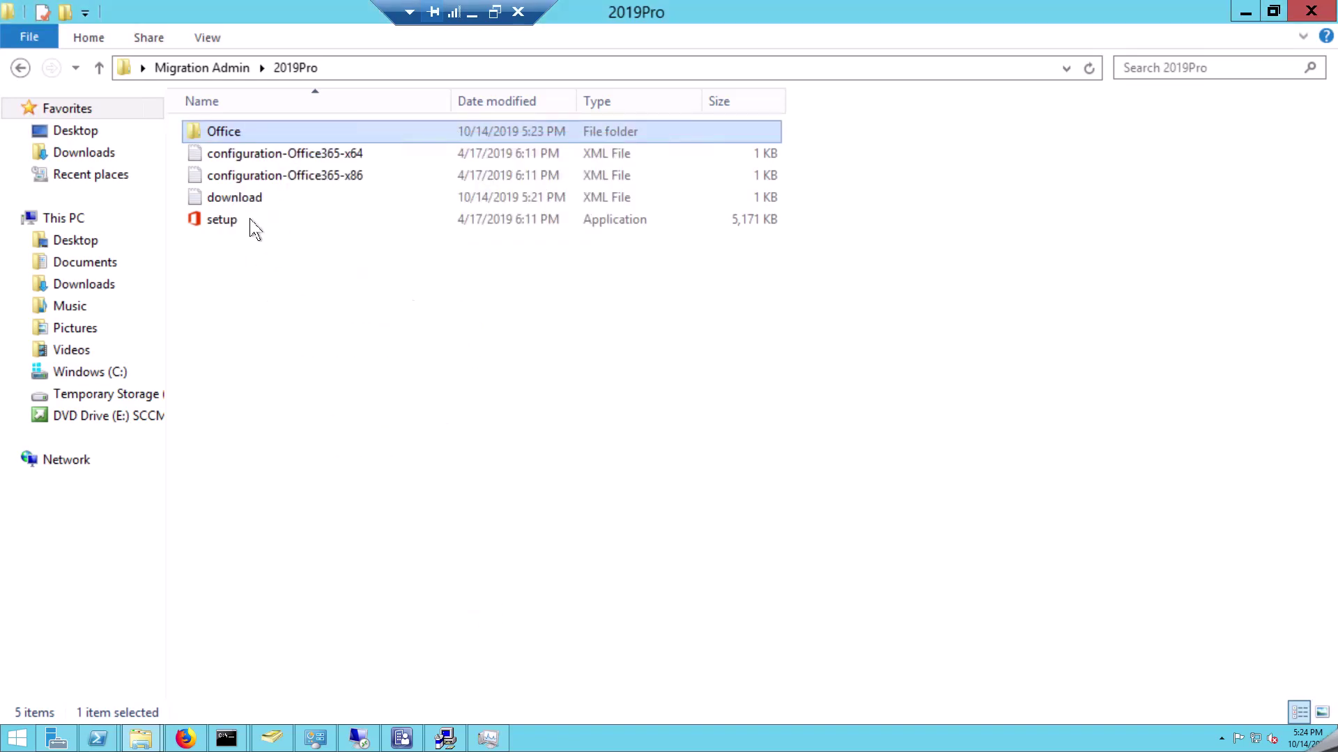
Confirm the 2019Pro folder totals 1.79 GB, then close the Migration Admin window
click(19, 67)
click(538, 388)
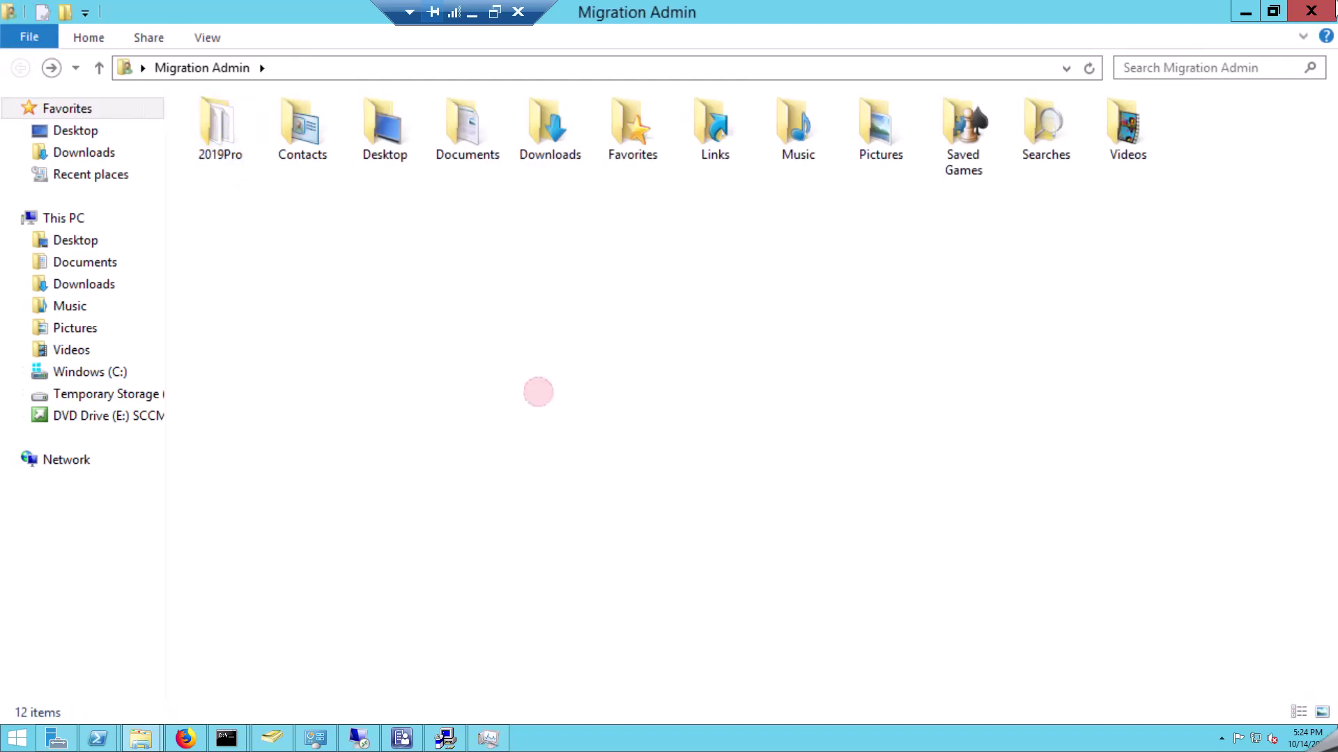
right_click(233, 138)
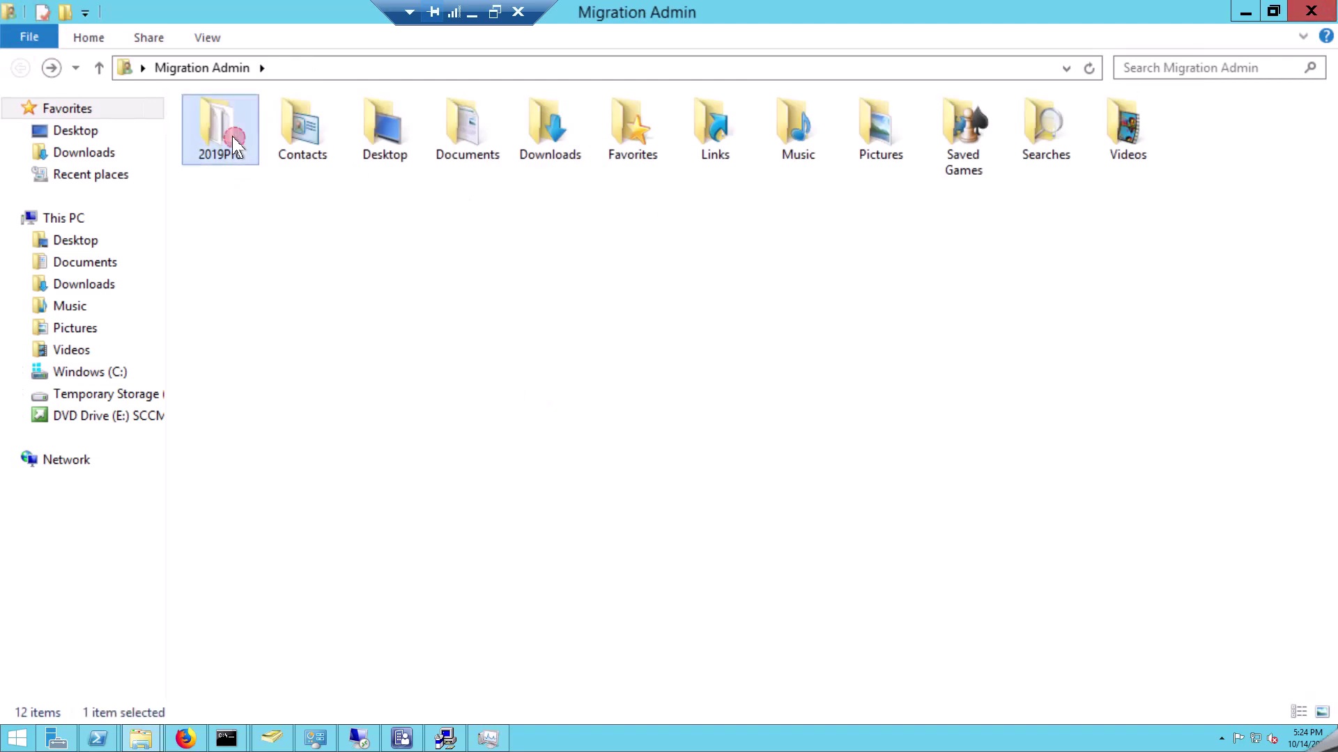
click(328, 450)
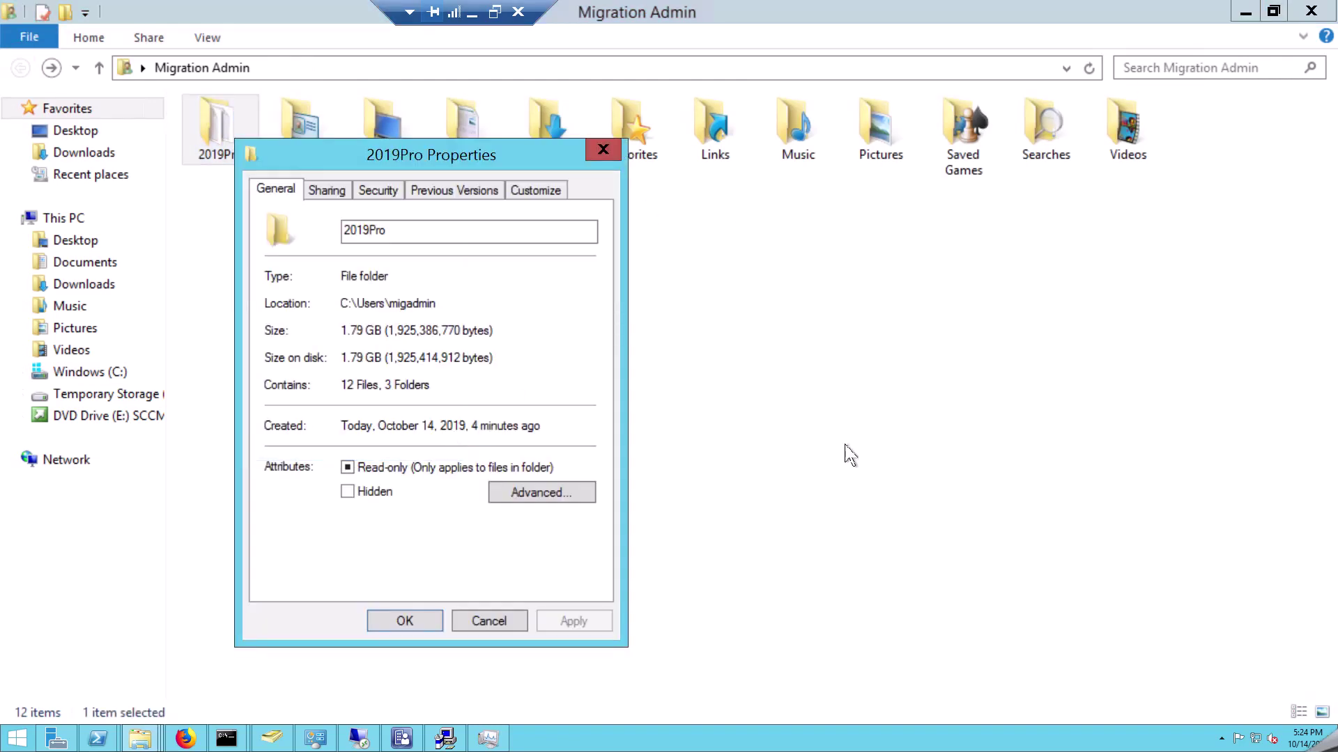
click(493, 621)
click(761, 529)
click(1310, 11)
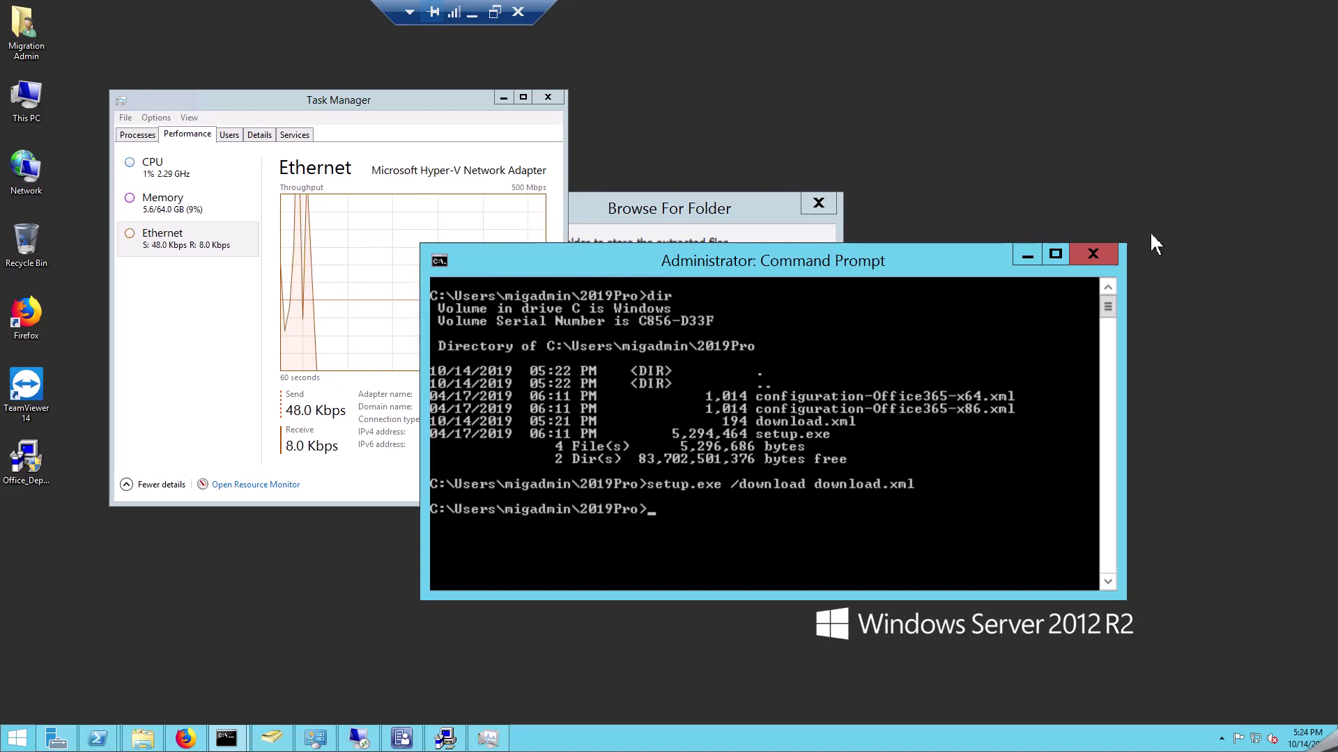
Close the Command Prompt, Task Manager and the Browse For Folder dialog
click(1104, 250)
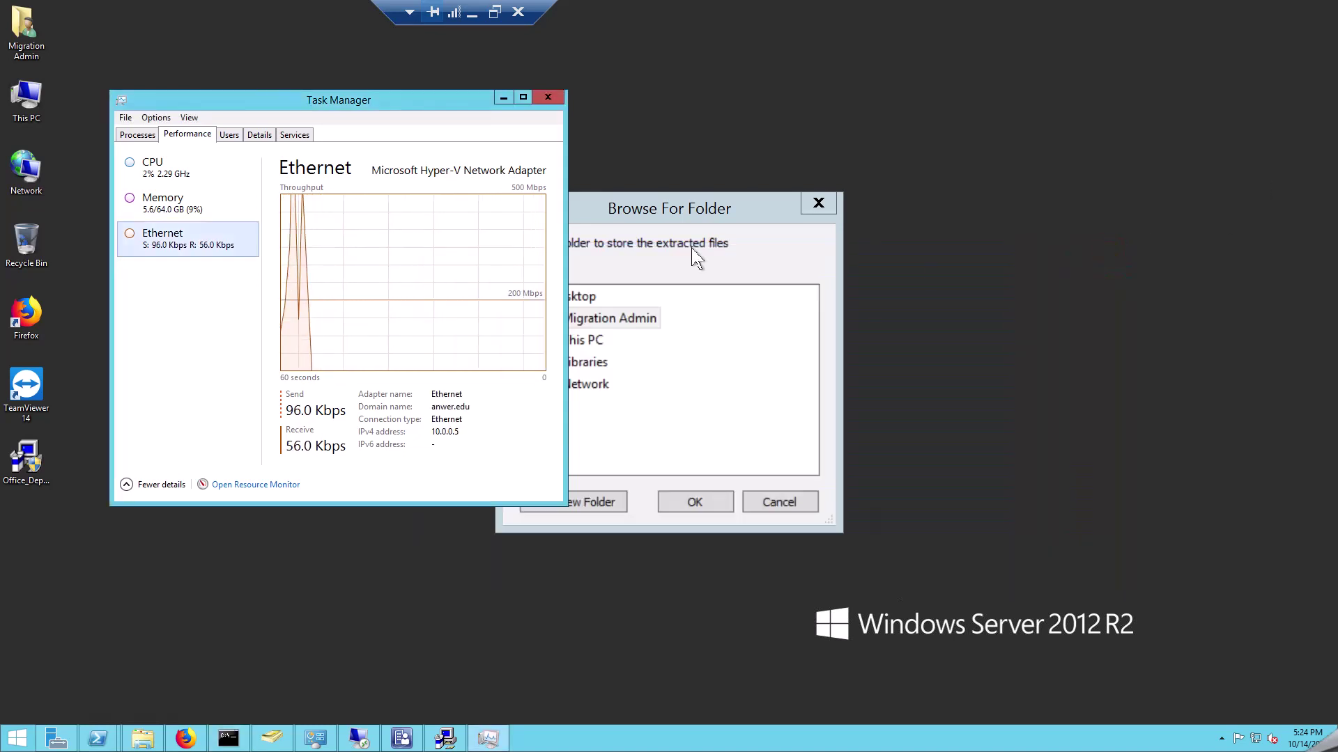
click(550, 99)
click(816, 208)
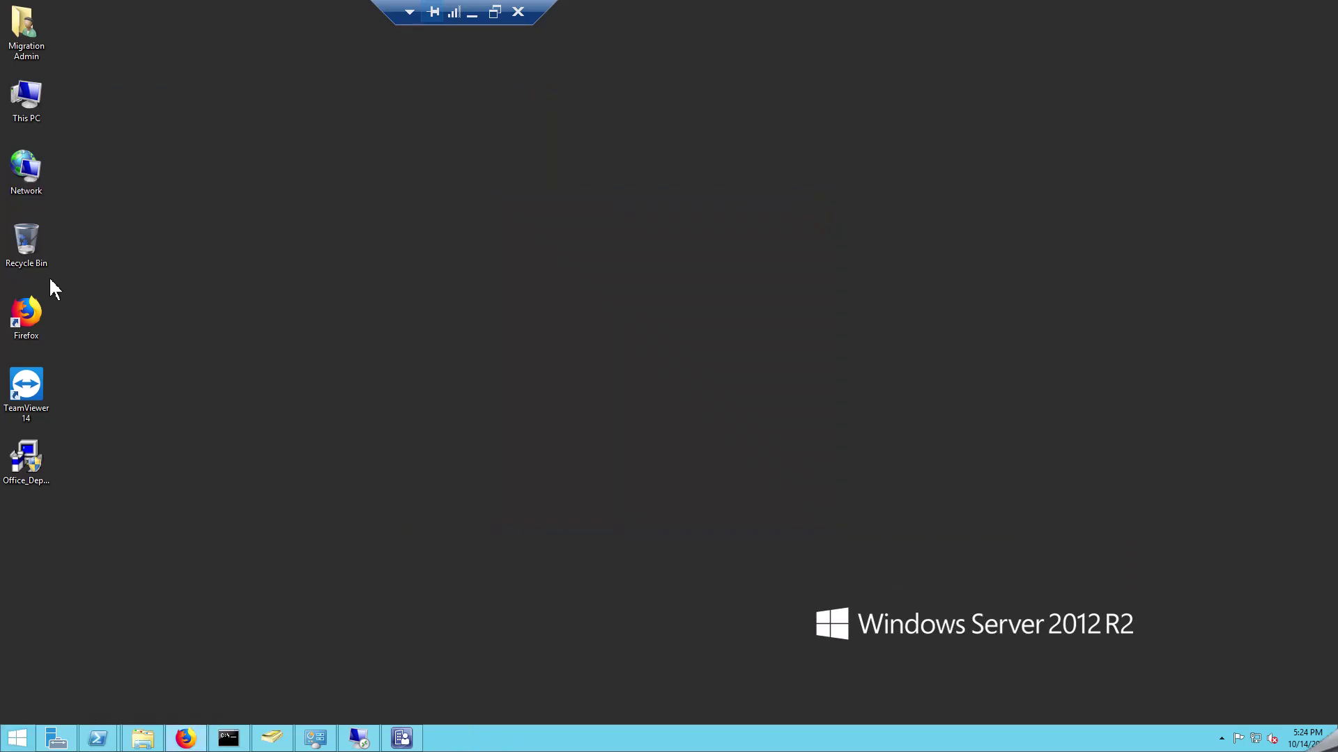
Review the five items in Migration Admin > 2019Pro, including the new Office folder, then close it
double_click(26, 31)
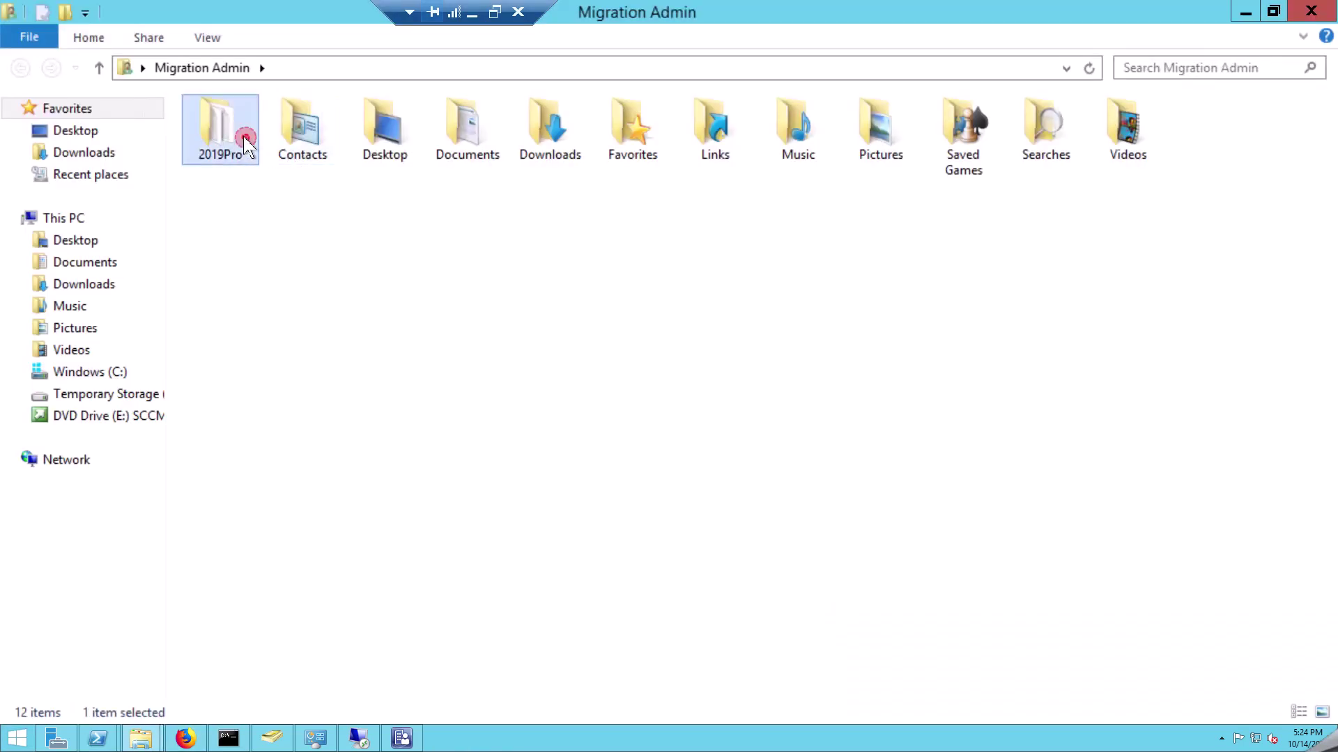
double_click(245, 141)
drag(309, 379, 277, 111)
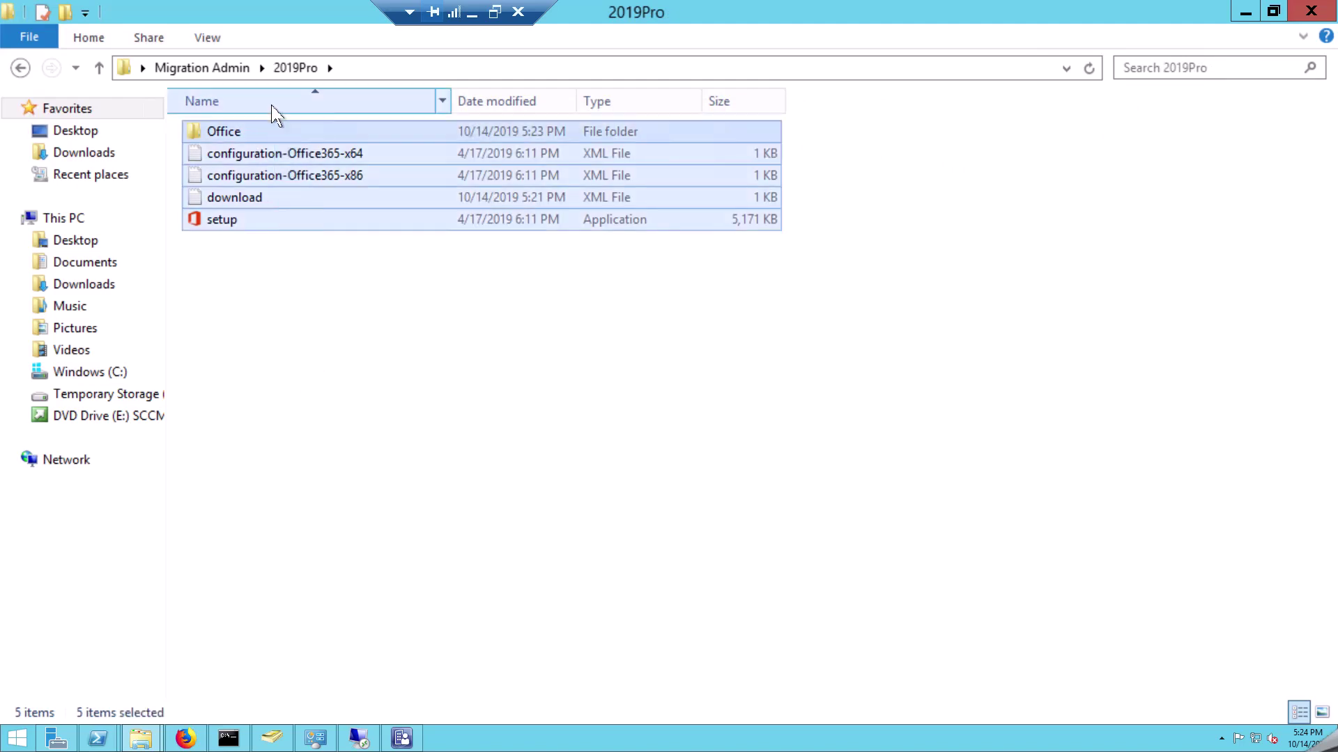
click(363, 415)
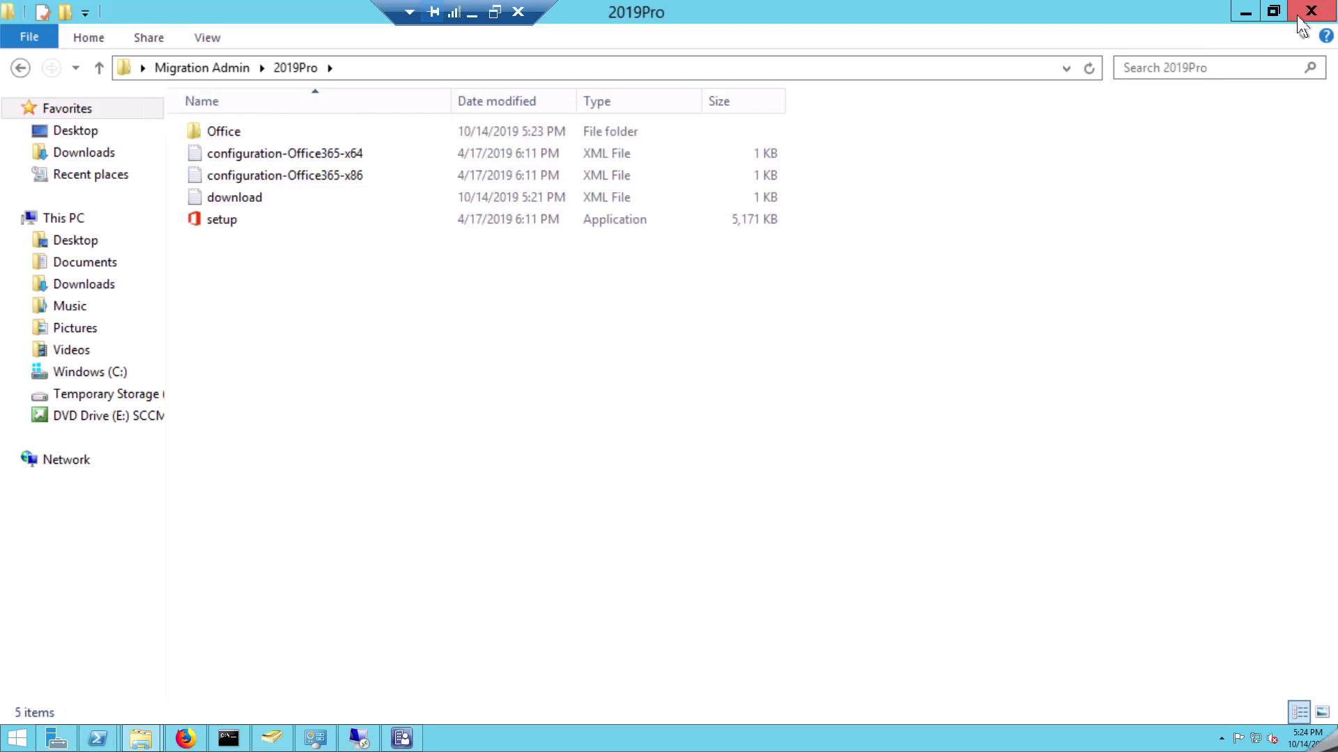
click(1308, 10)
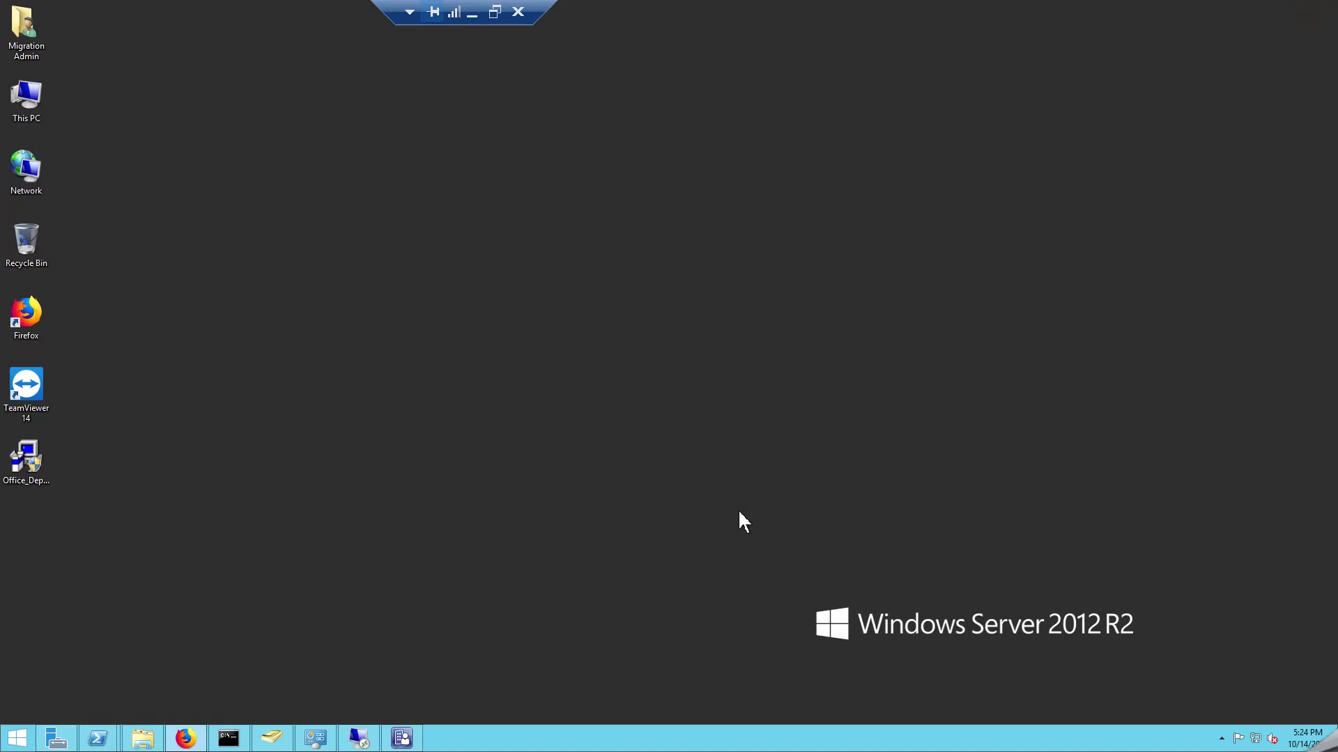